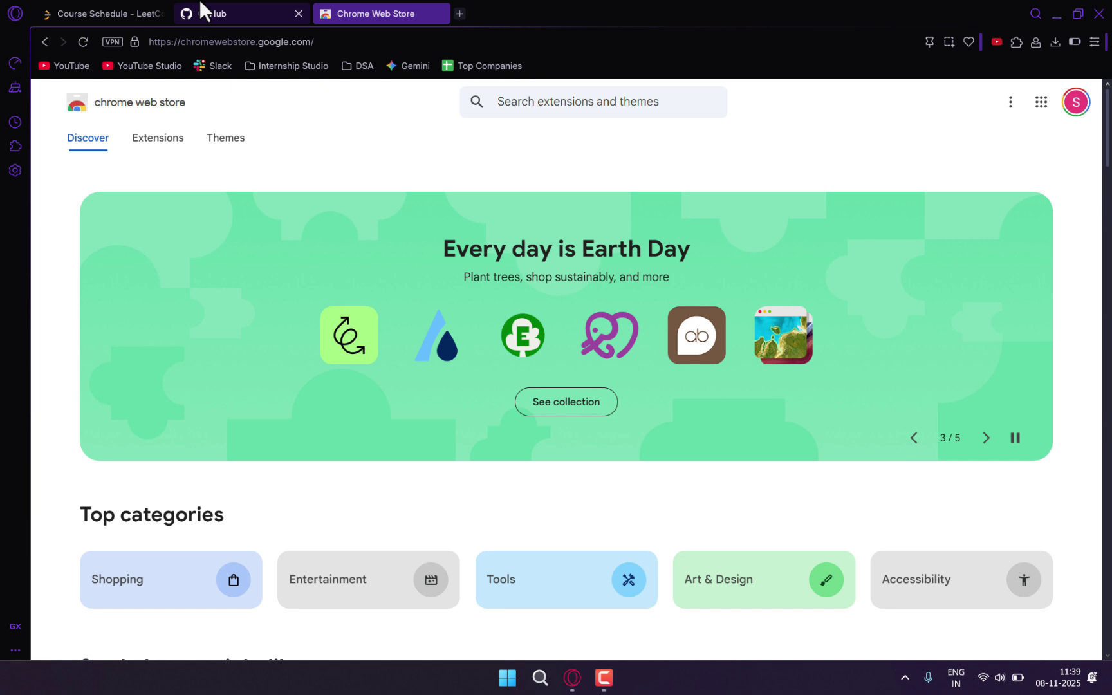
Step: Look over the Course Schedule problem and GitHub dashboard, then return to the Chrome Web Store
click(128, 6)
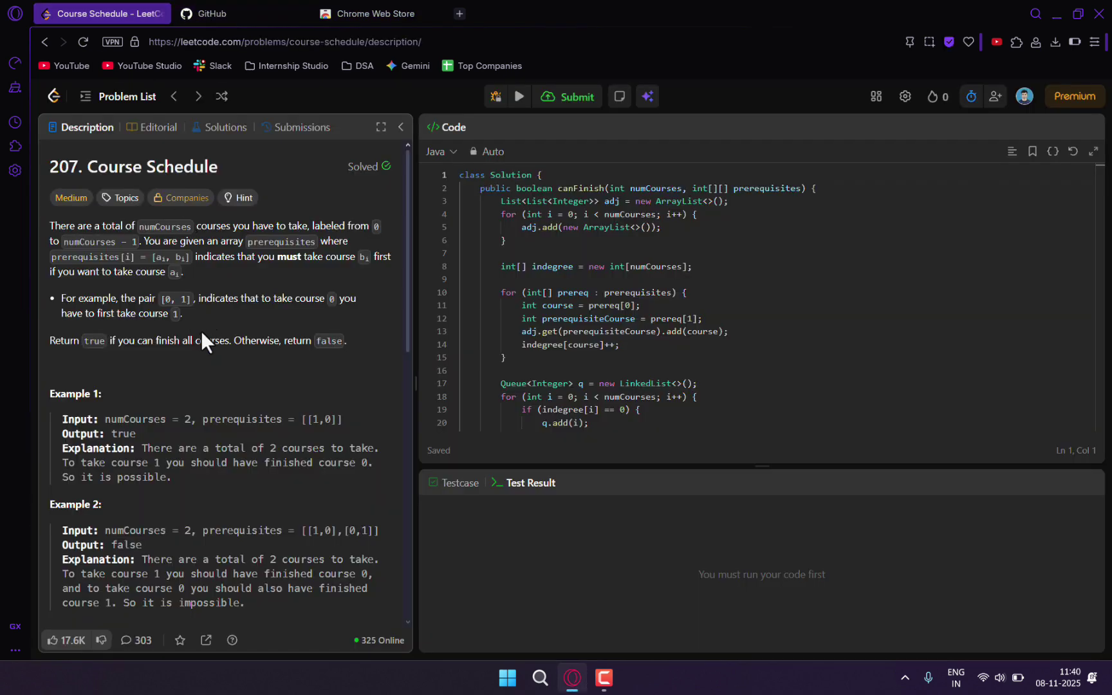
click(565, 283)
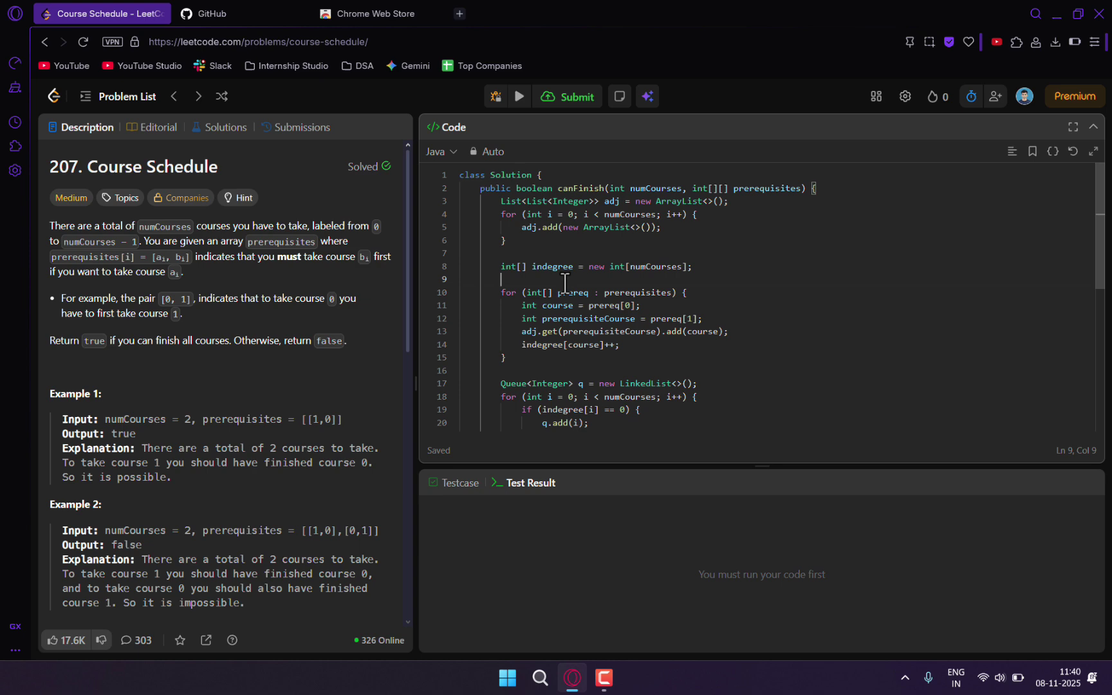
click(229, 9)
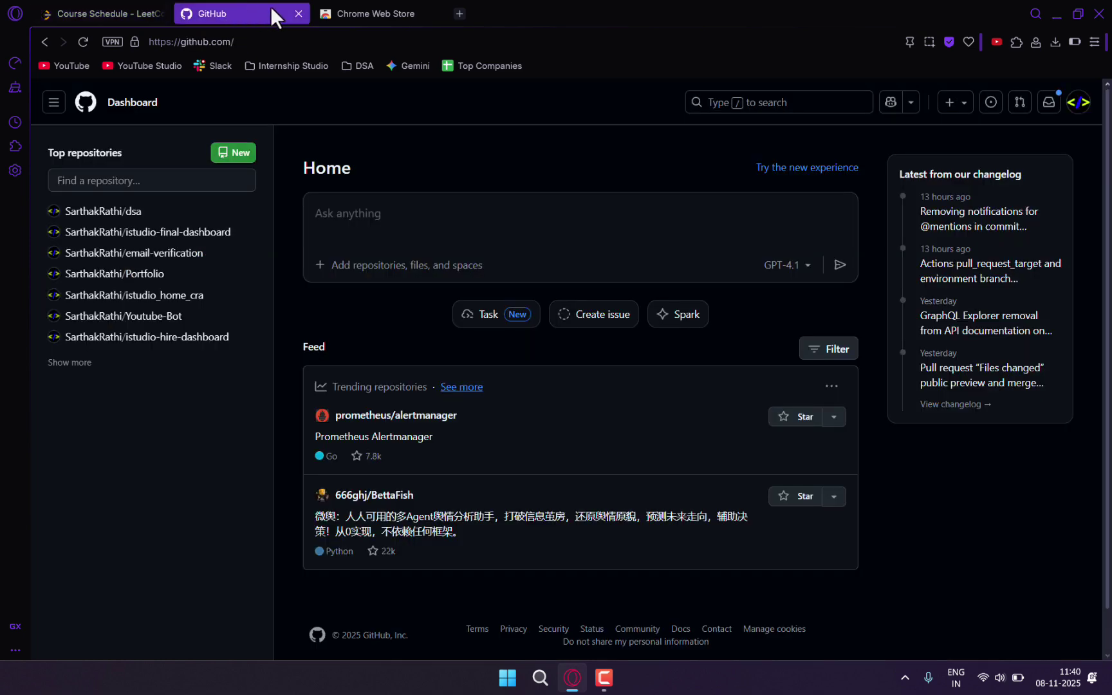
click(394, 7)
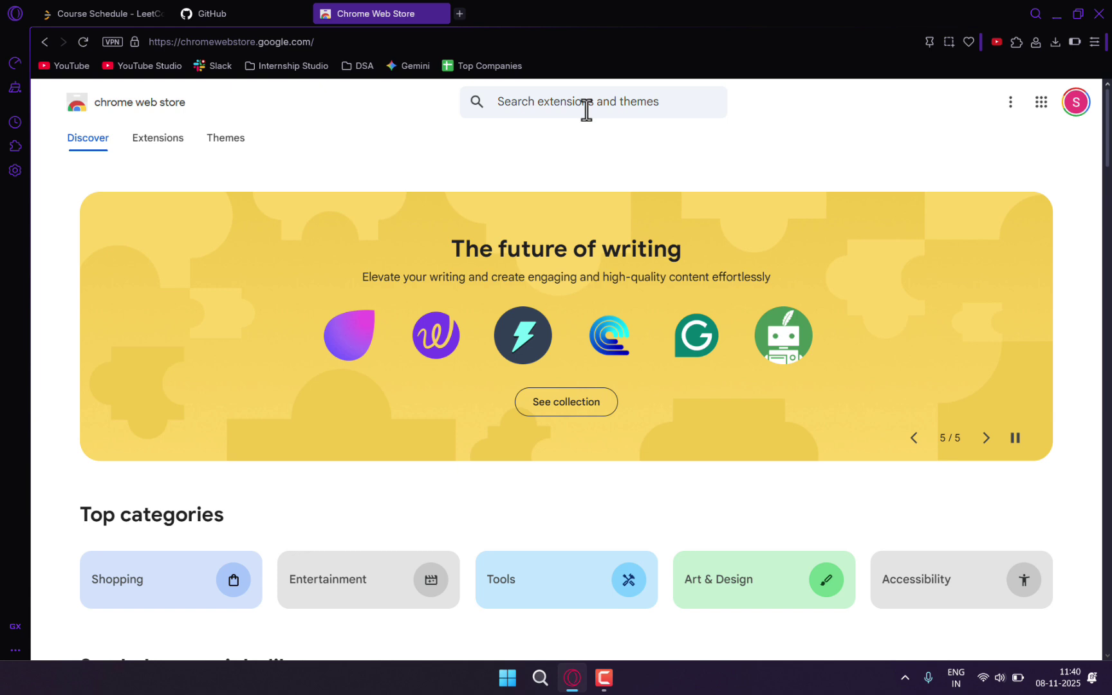
Step: Find LeetSync by searching 'leetsync', add it to the browser, and pin it to the toolbar
click(586, 110)
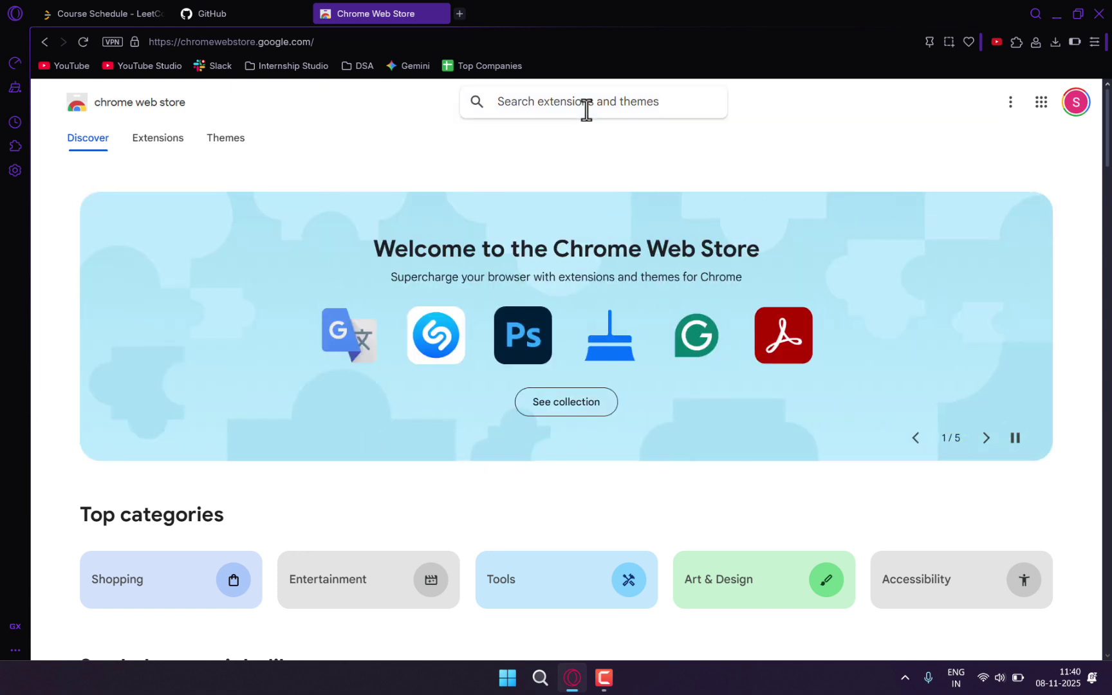
text(leetsync)
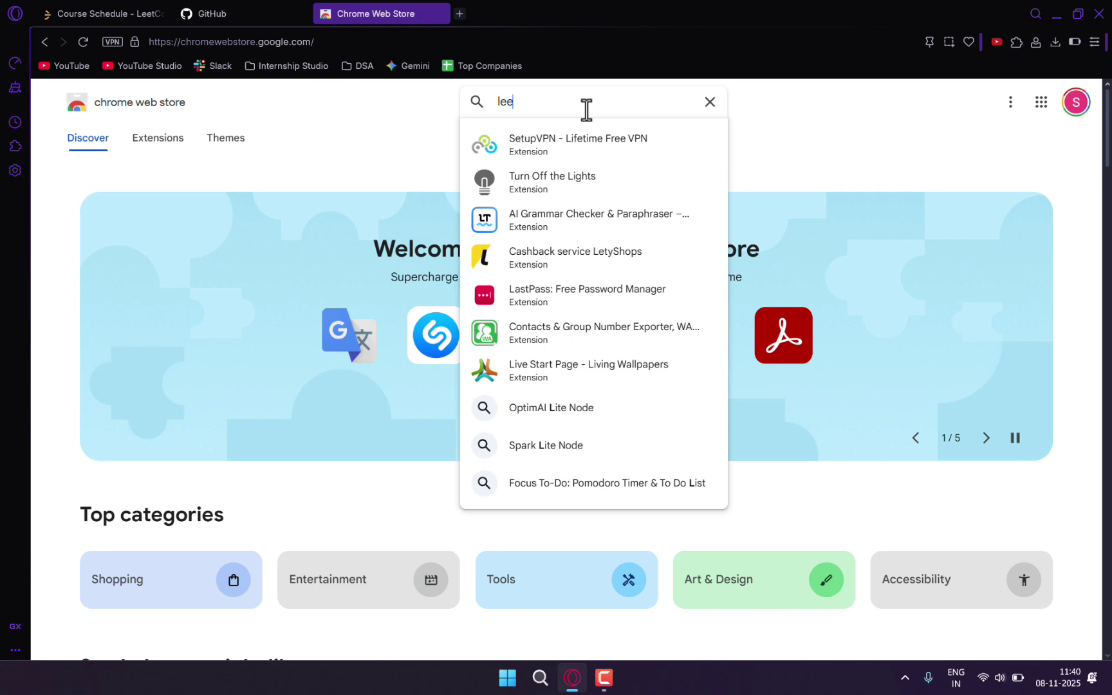
key(Return)
click(592, 212)
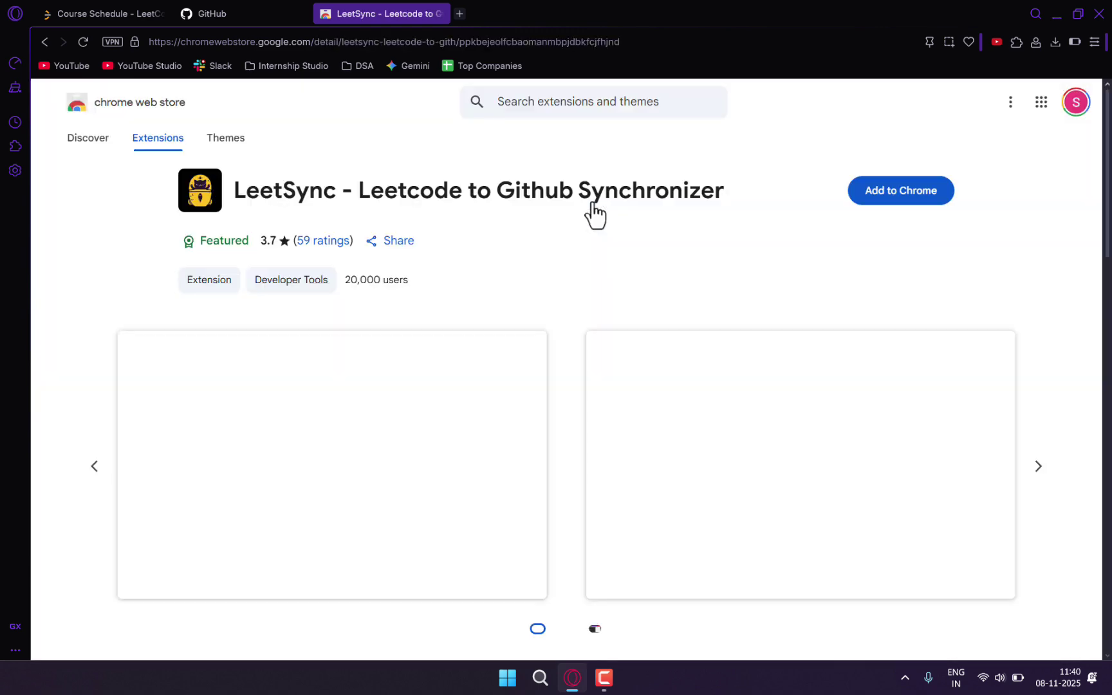
click(900, 190)
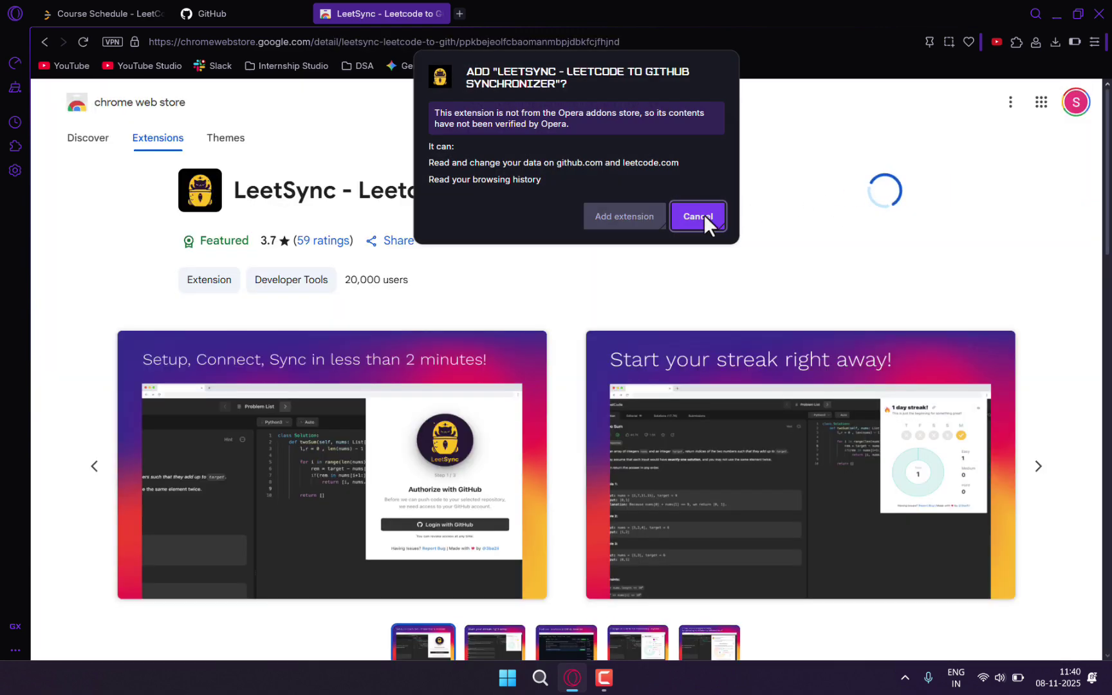
click(657, 215)
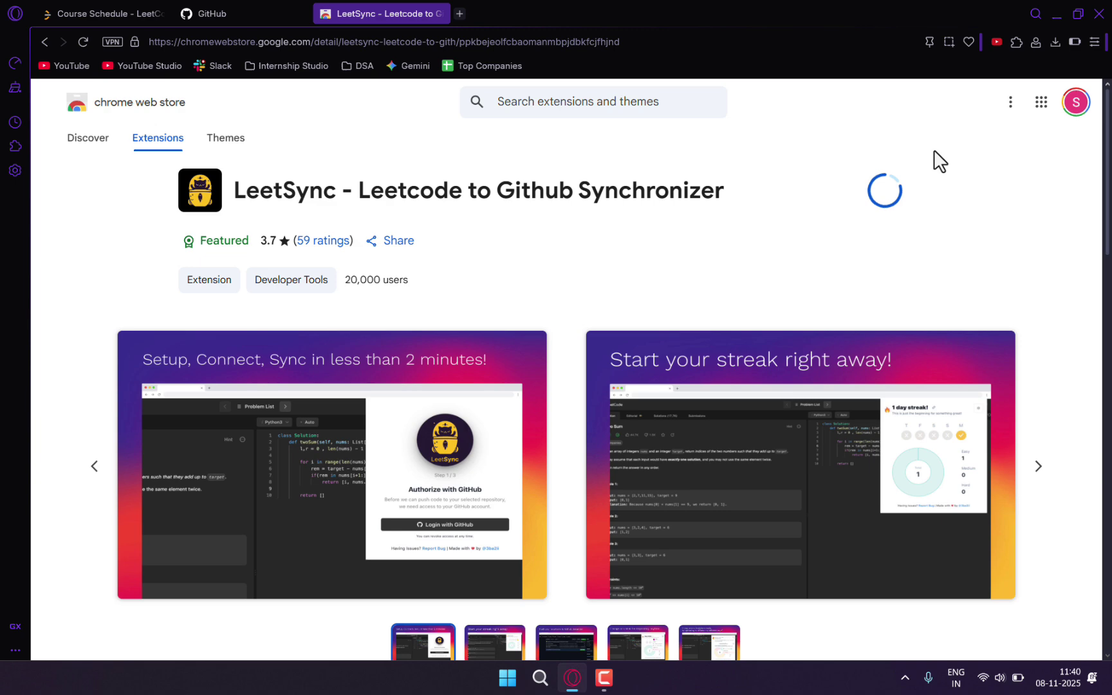
right_click(997, 45)
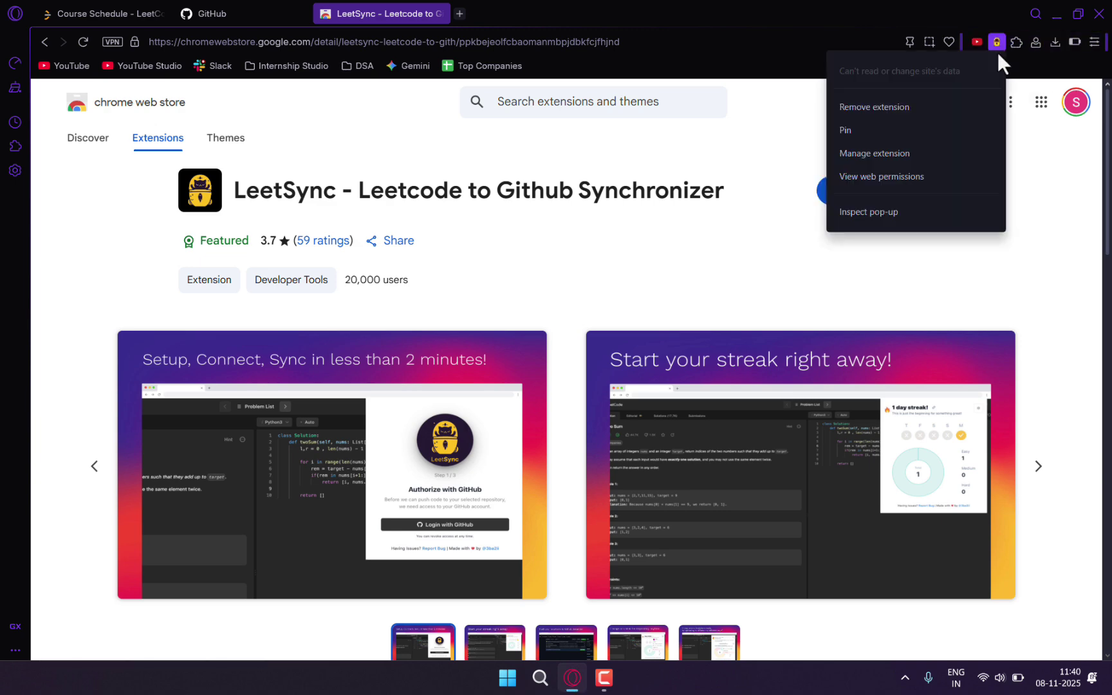
click(940, 136)
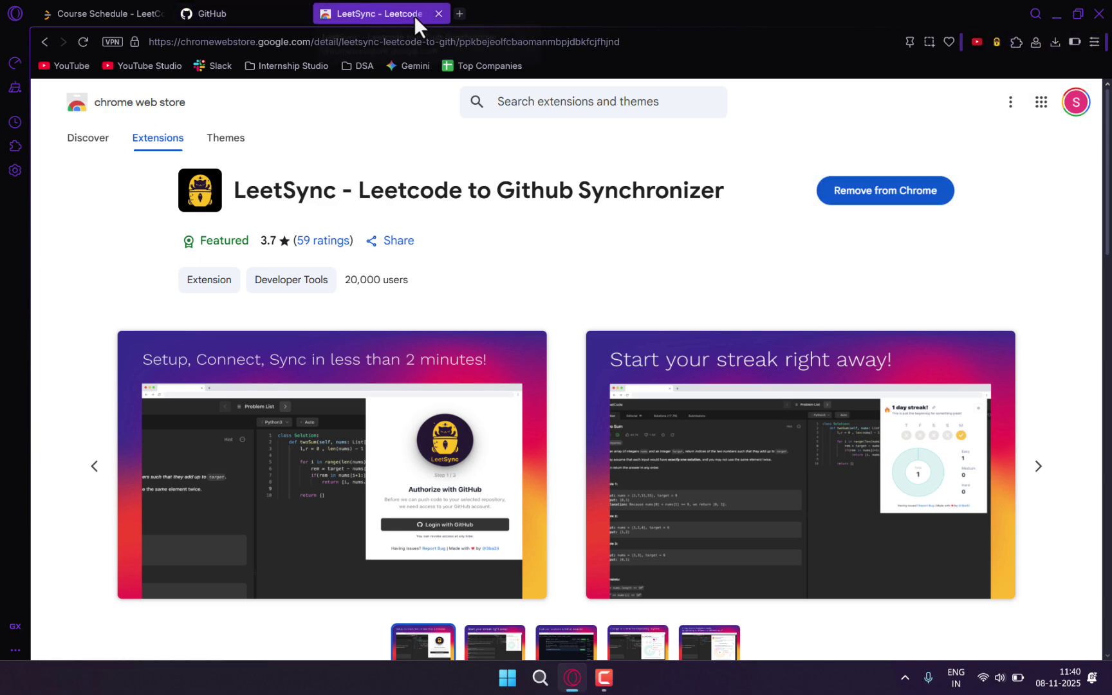
Step: Close the store tab and create a public GitHub repository named 'leetcode' with a README
click(439, 14)
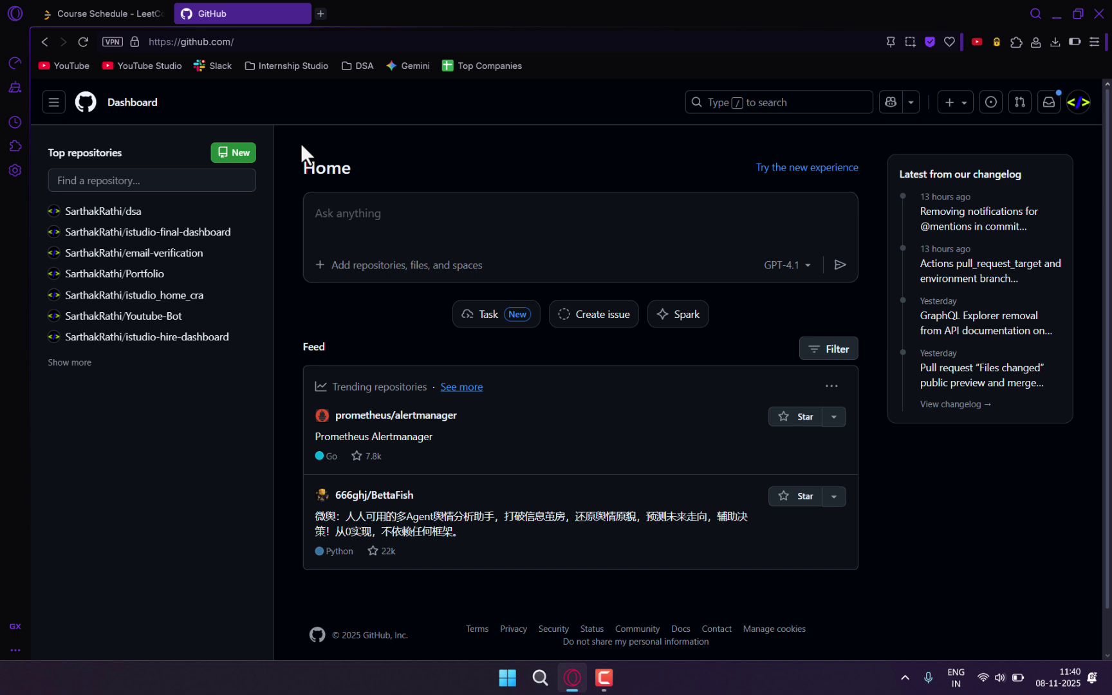
click(228, 158)
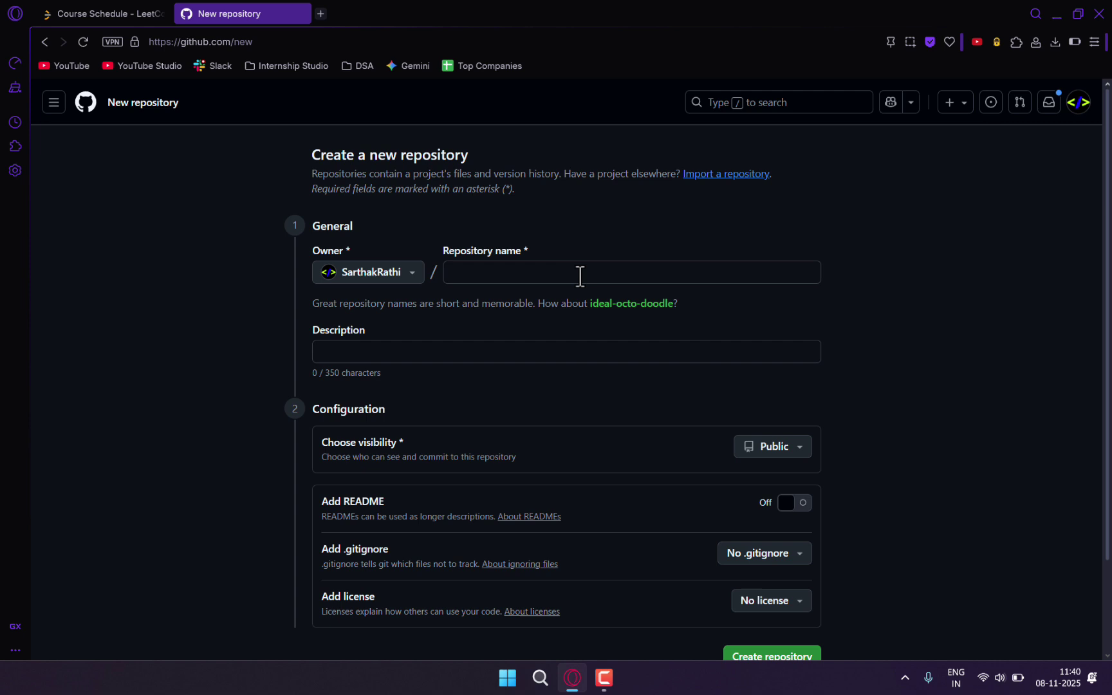
click(580, 276)
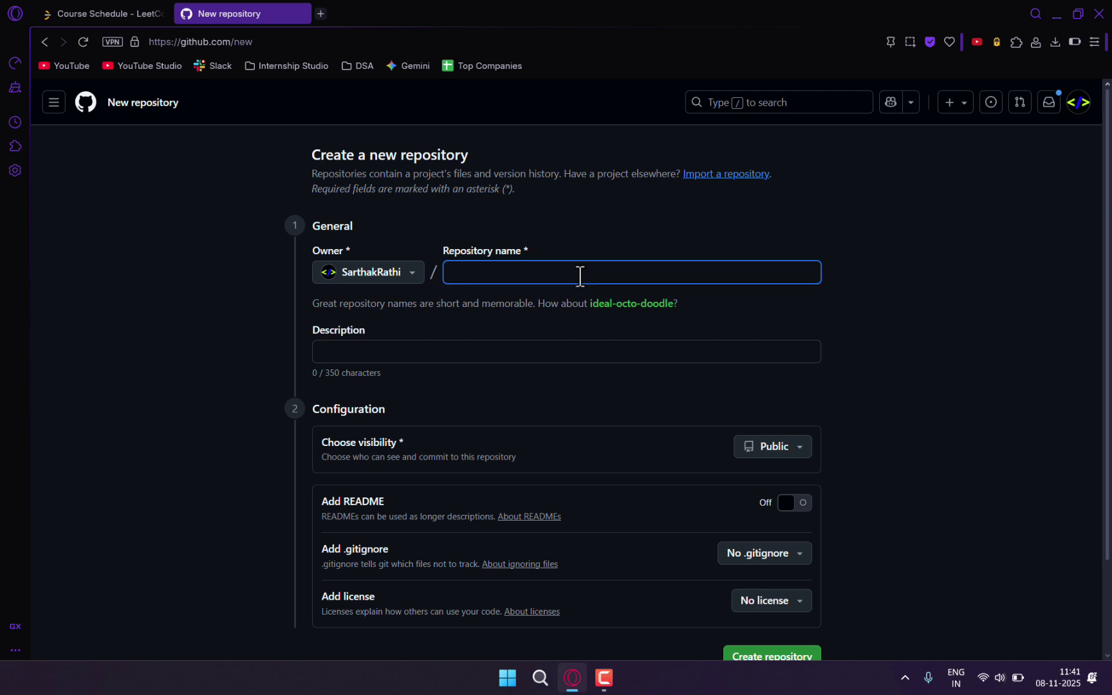
text(leetcode)
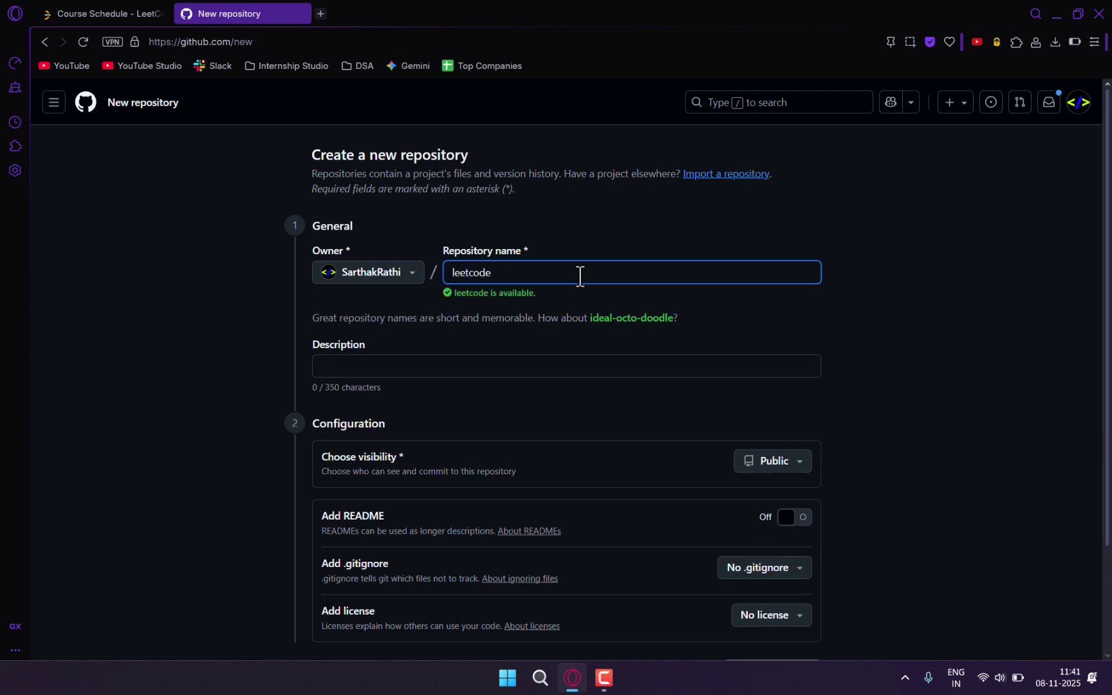
scroll(580, 276, down, 2)
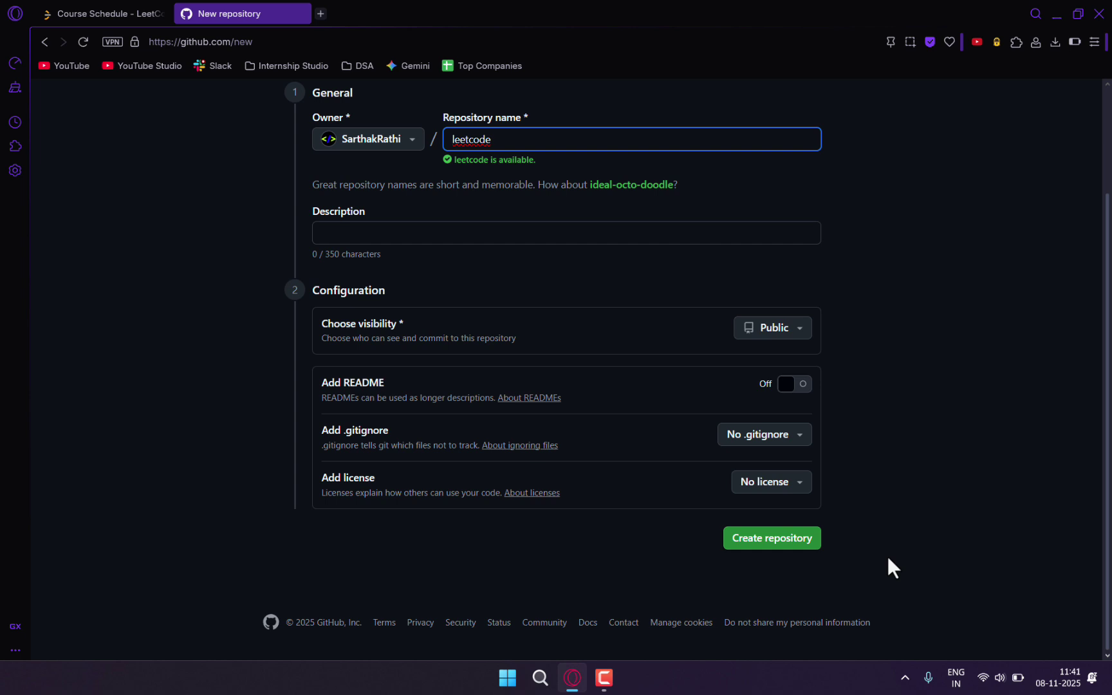
click(798, 384)
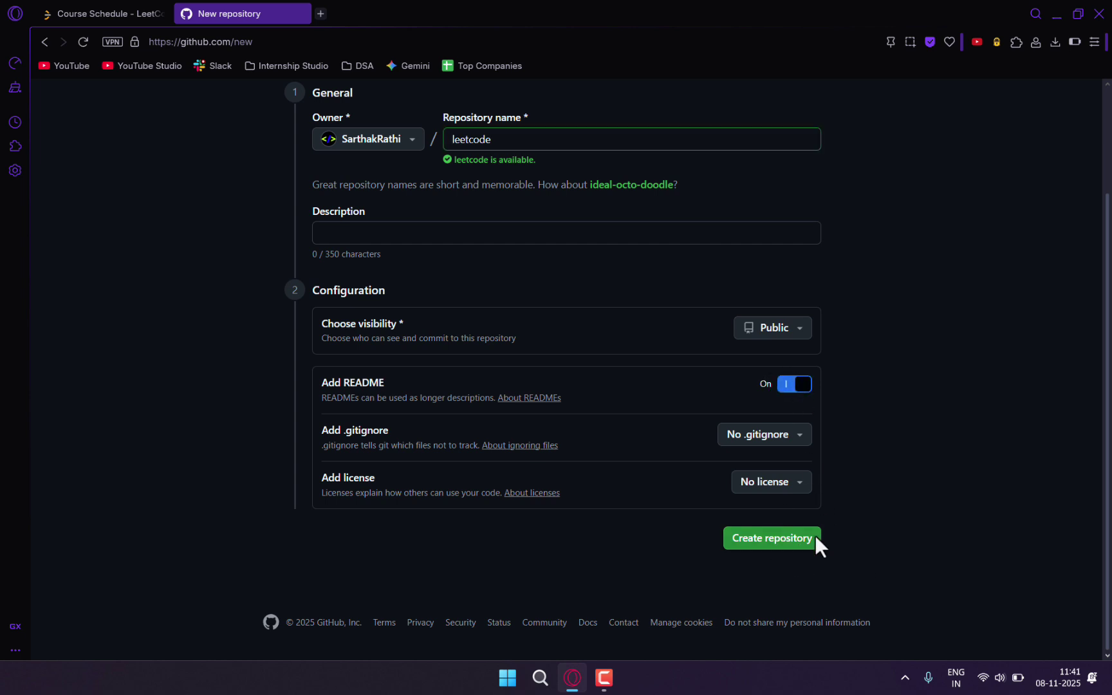
click(793, 542)
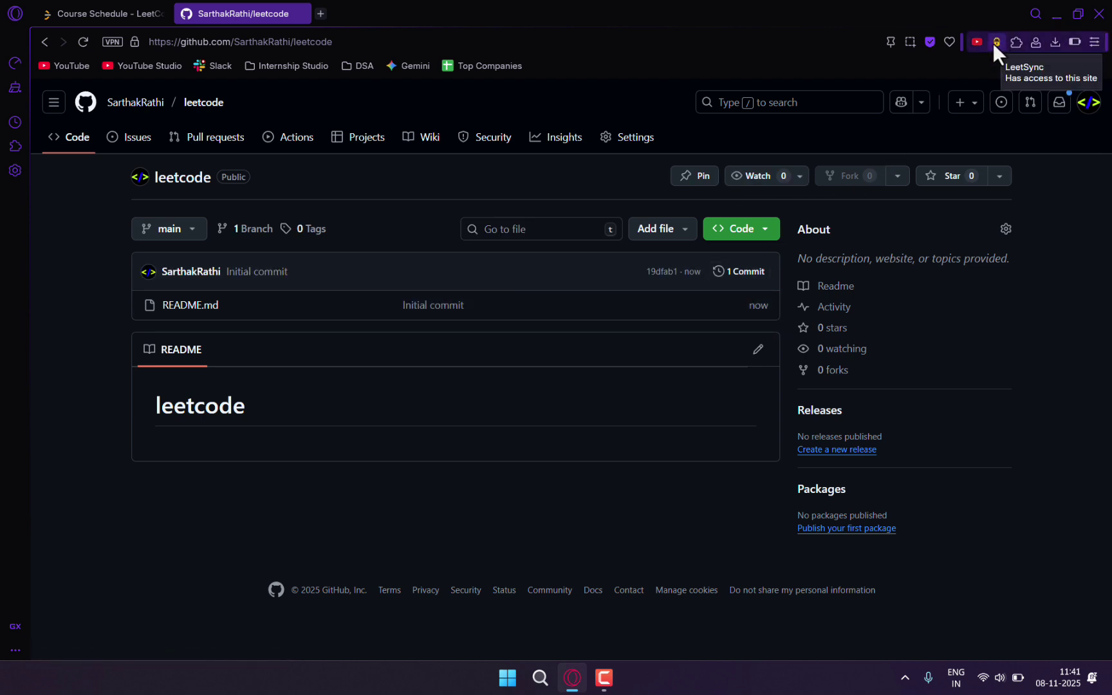
Step: Start LeetSync's setup and authorize it with GitHub
click(993, 44)
click(893, 328)
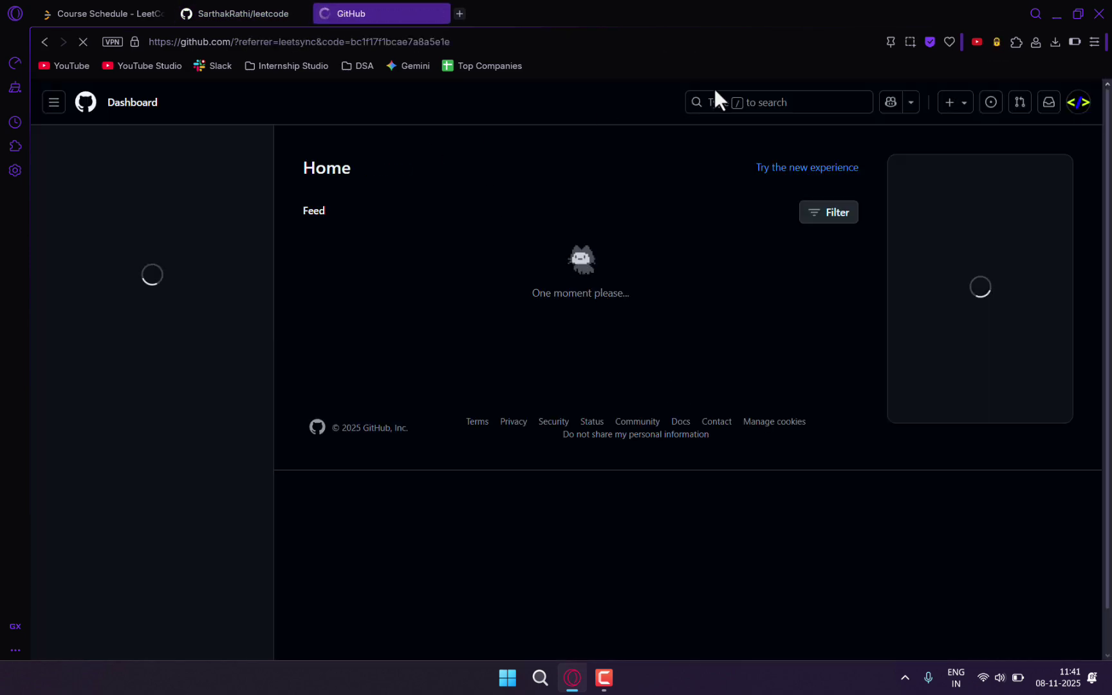
click(996, 42)
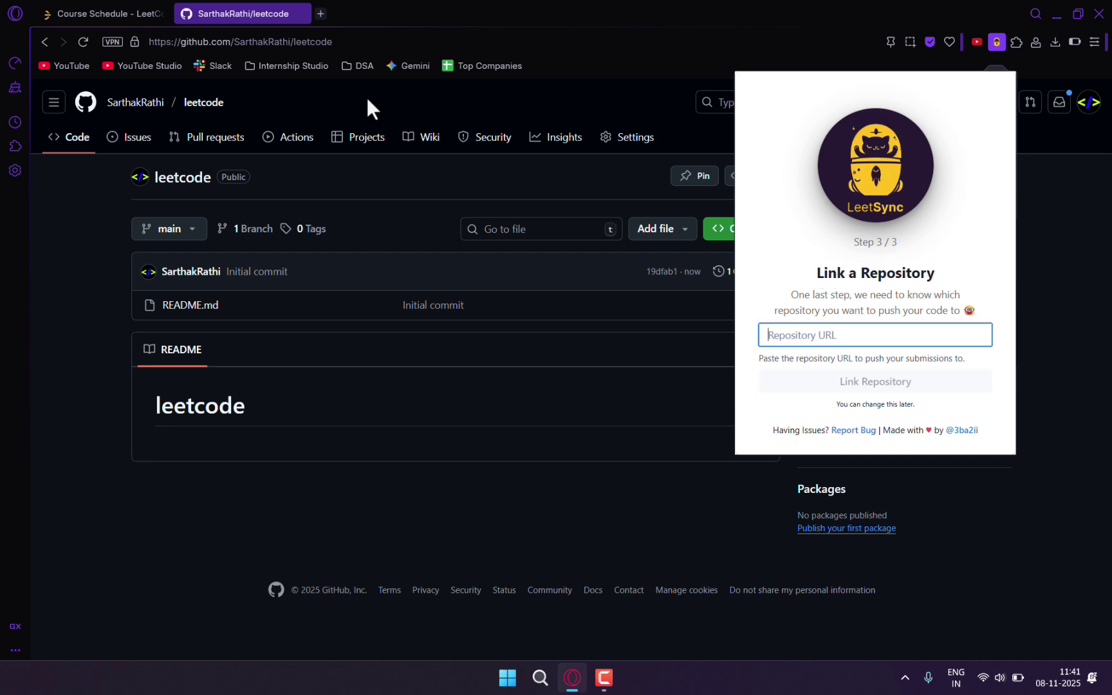
Step: Copy the leetcode repo URL, link it in LeetSync, and open LeetSync settings
click(350, 41)
key(ctrl+c)
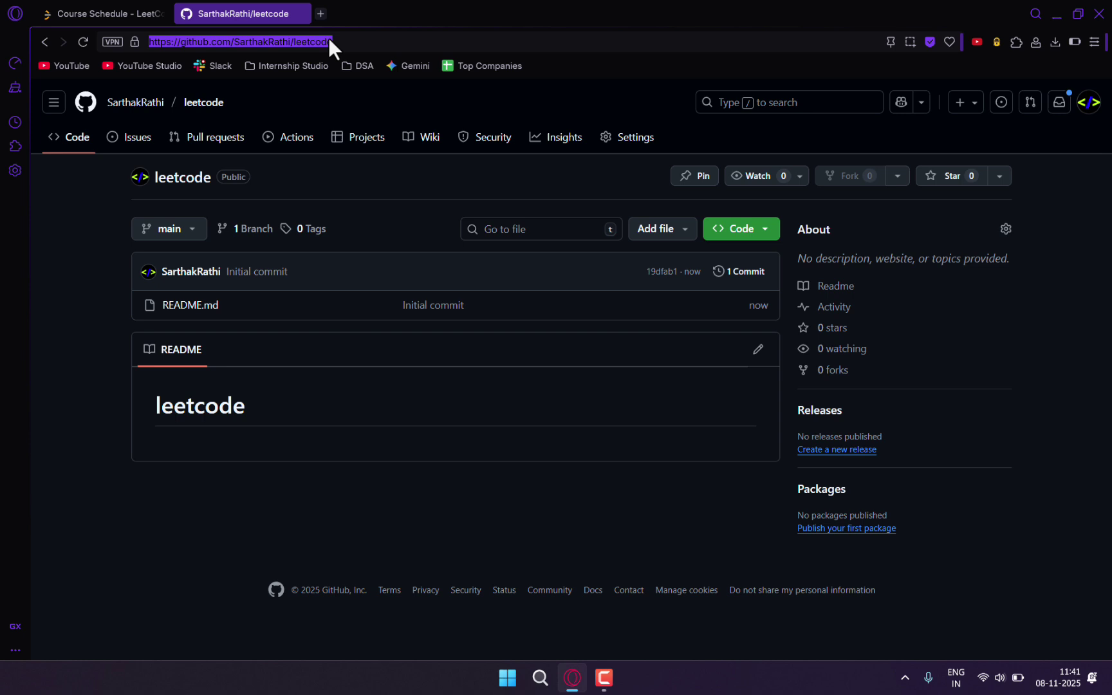
click(996, 42)
click(844, 328)
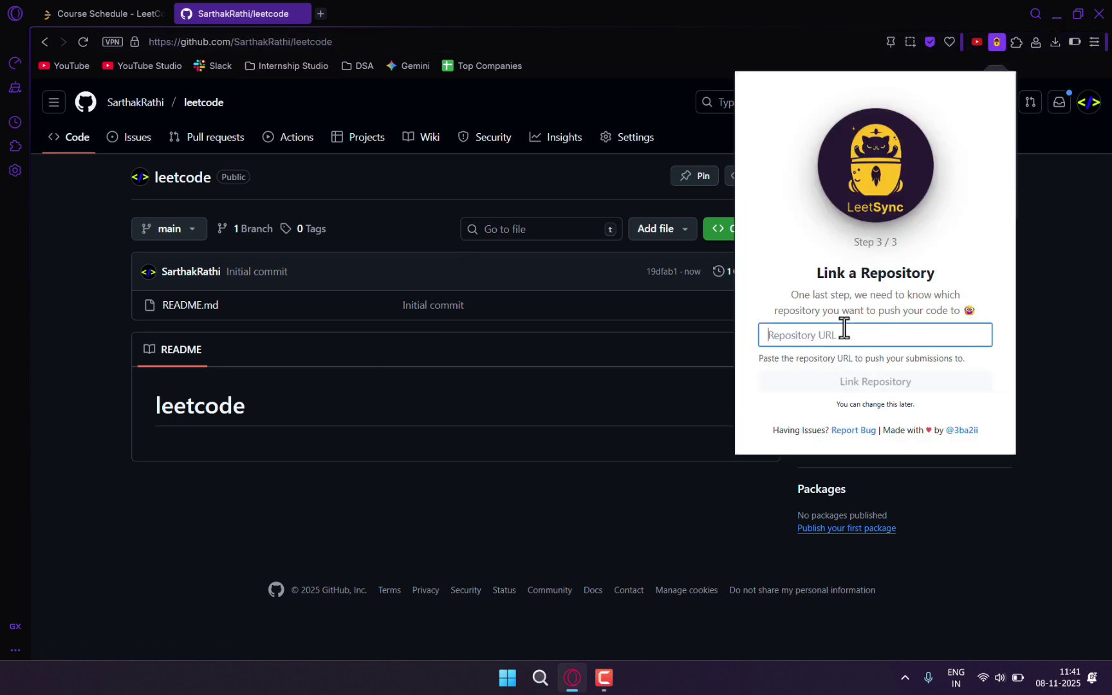
key(ctrl+v)
click(870, 385)
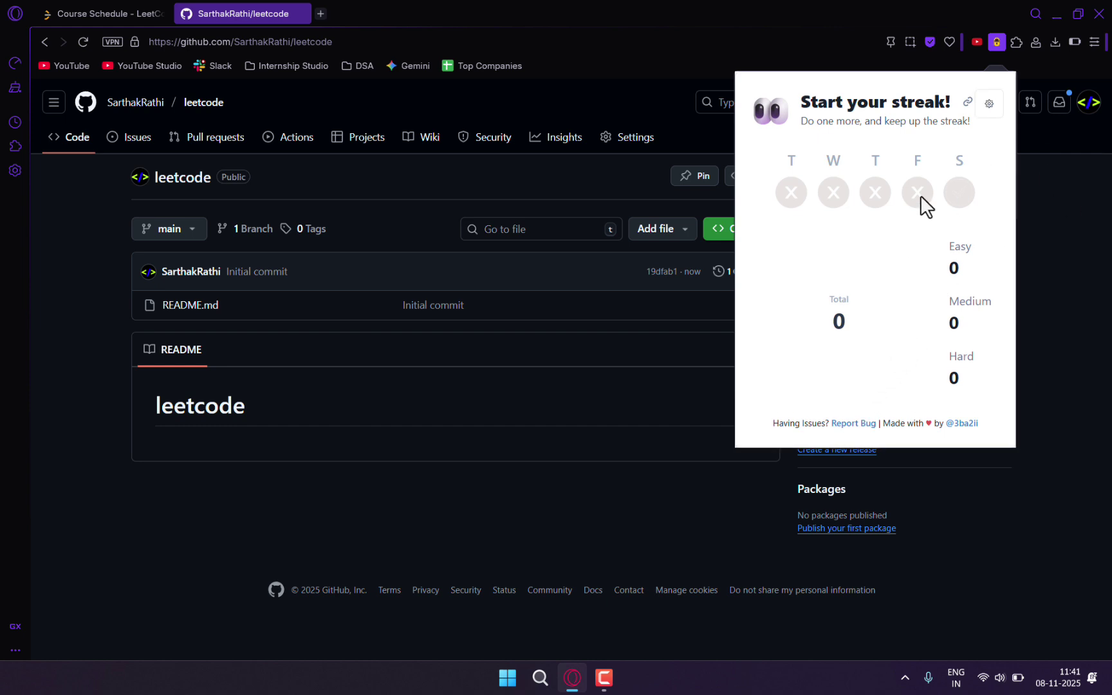
click(990, 104)
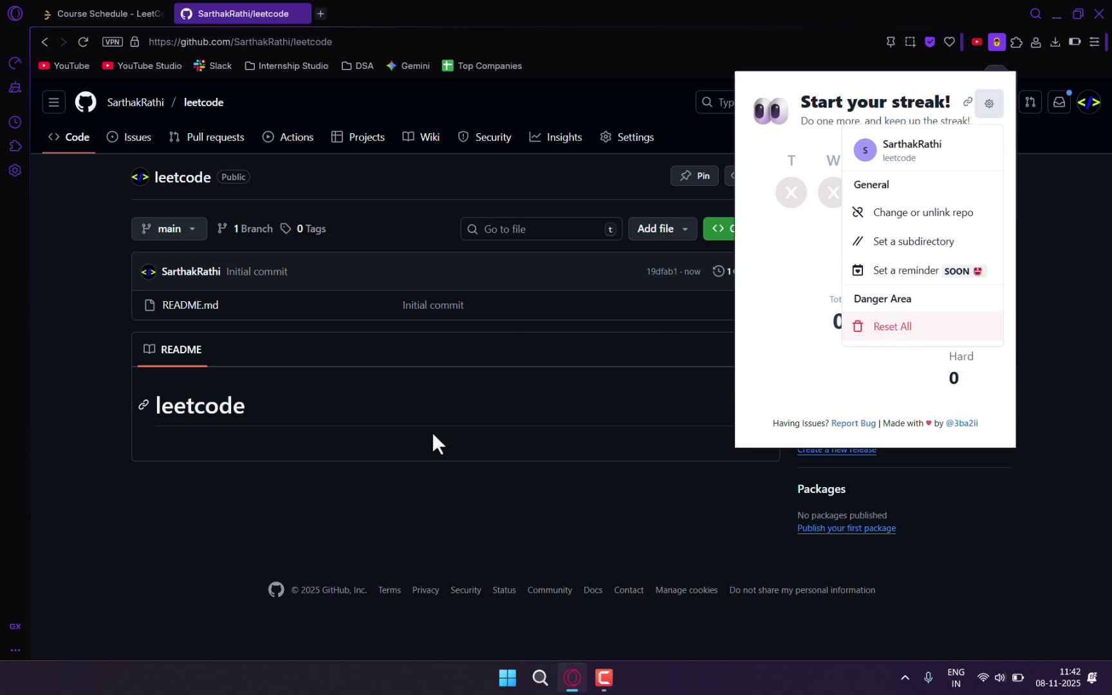
Step: Reload Course Schedule and submit it for an Accepted 54/54 result, then check LeetSync's streak
click(87, 9)
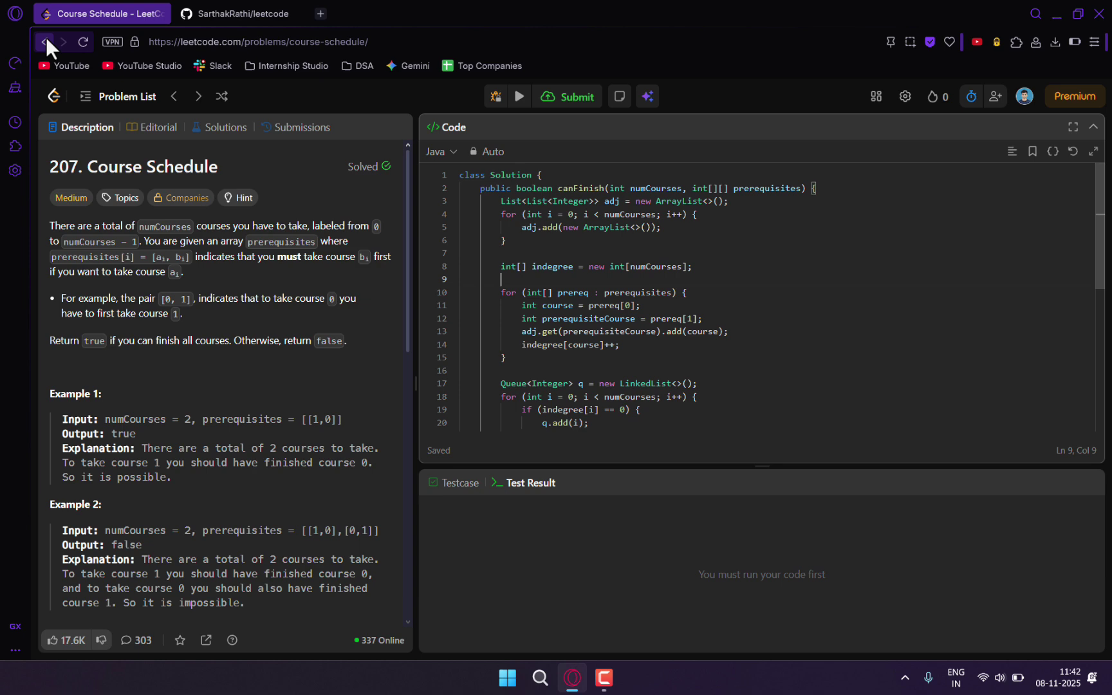
click(84, 48)
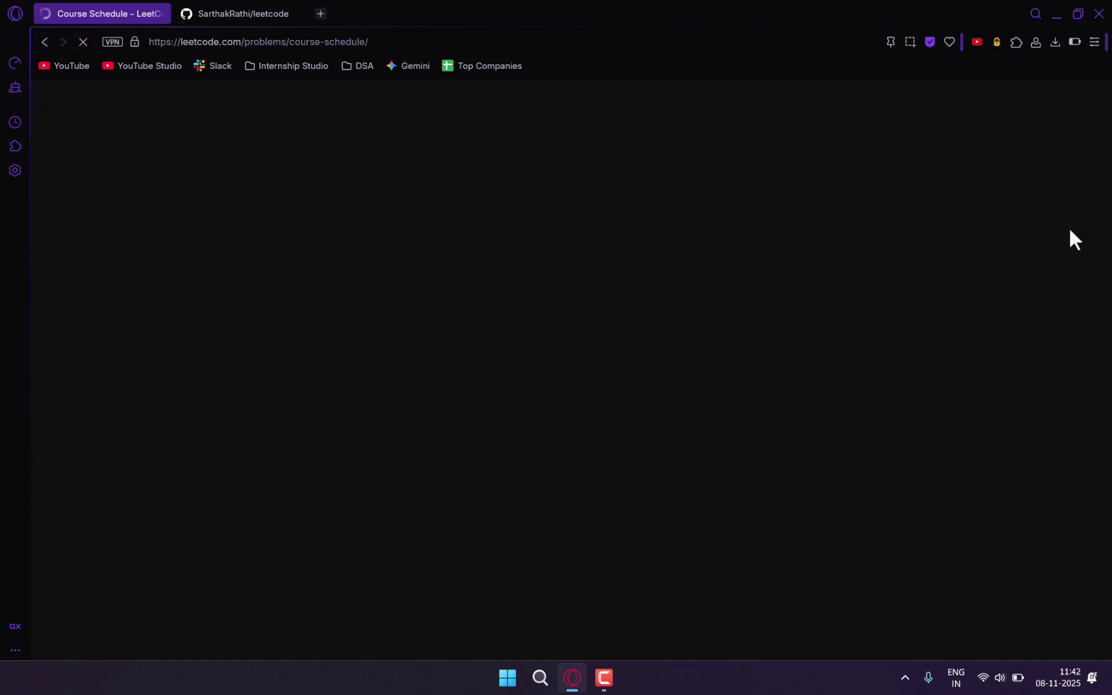
click(855, 295)
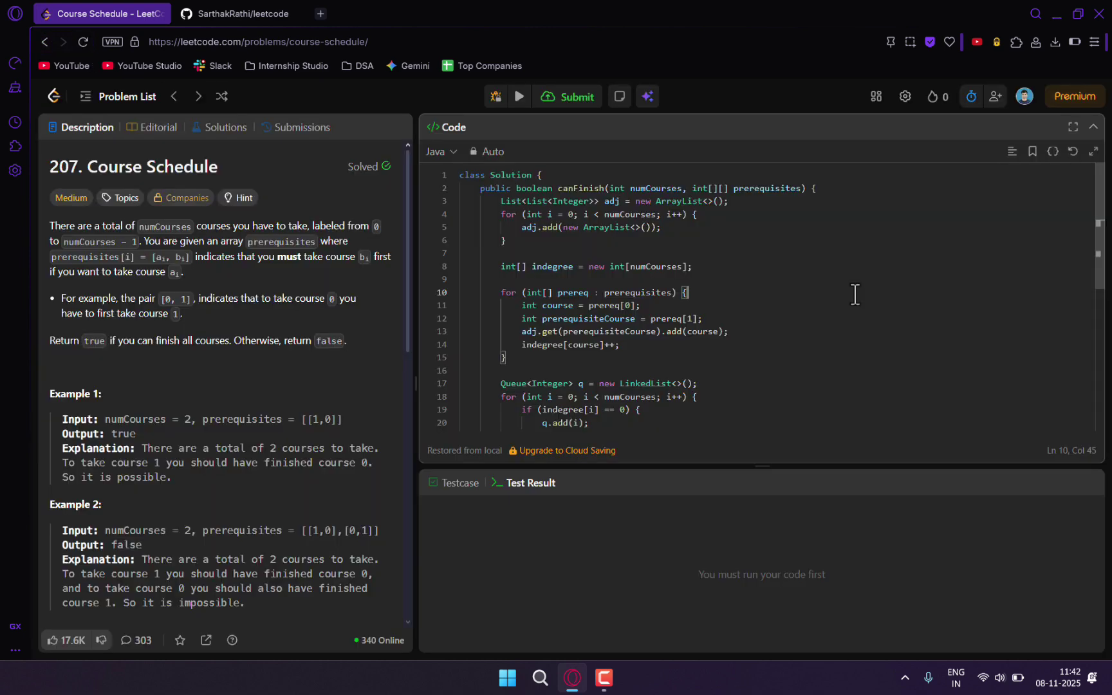
key(ctrl+Return)
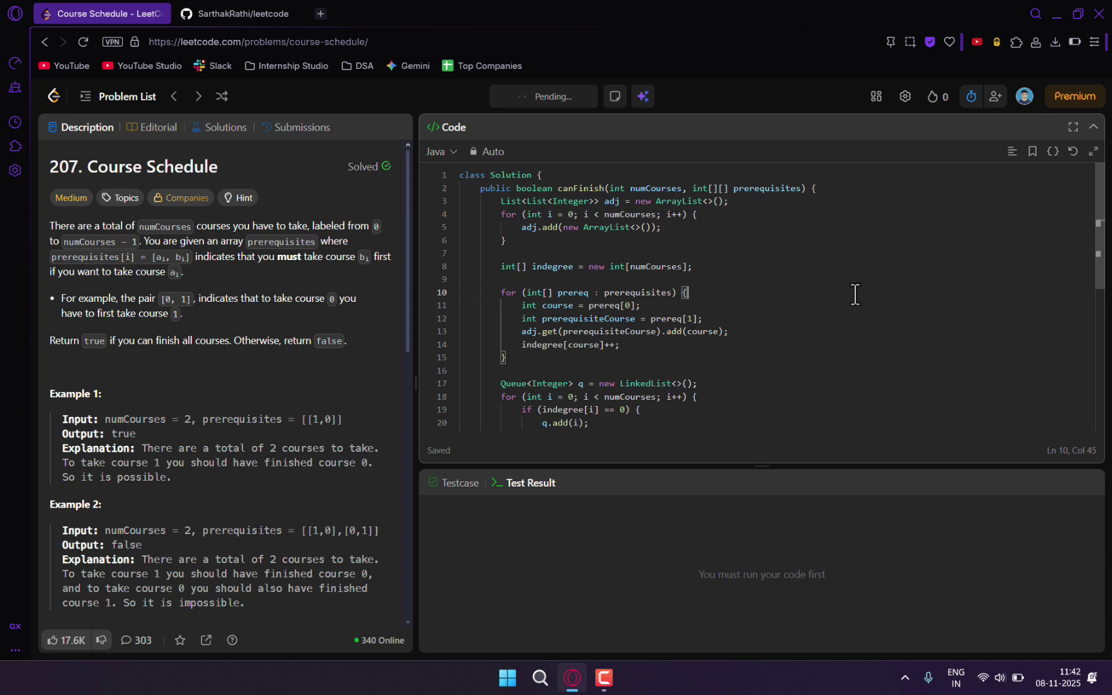
click(790, 264)
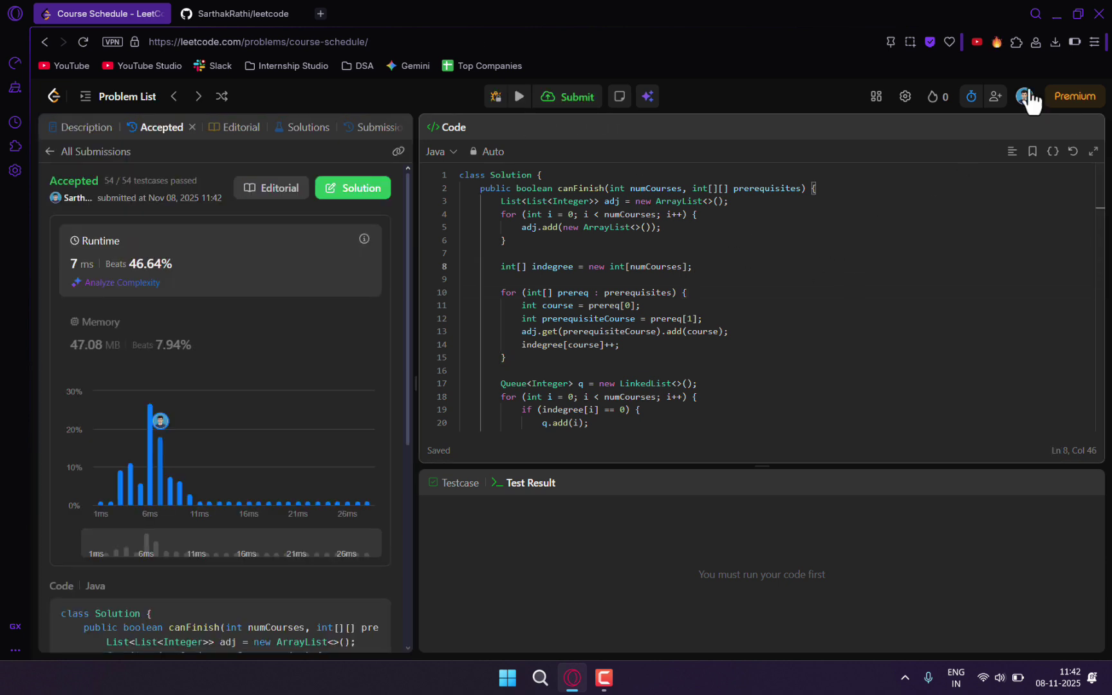
click(995, 43)
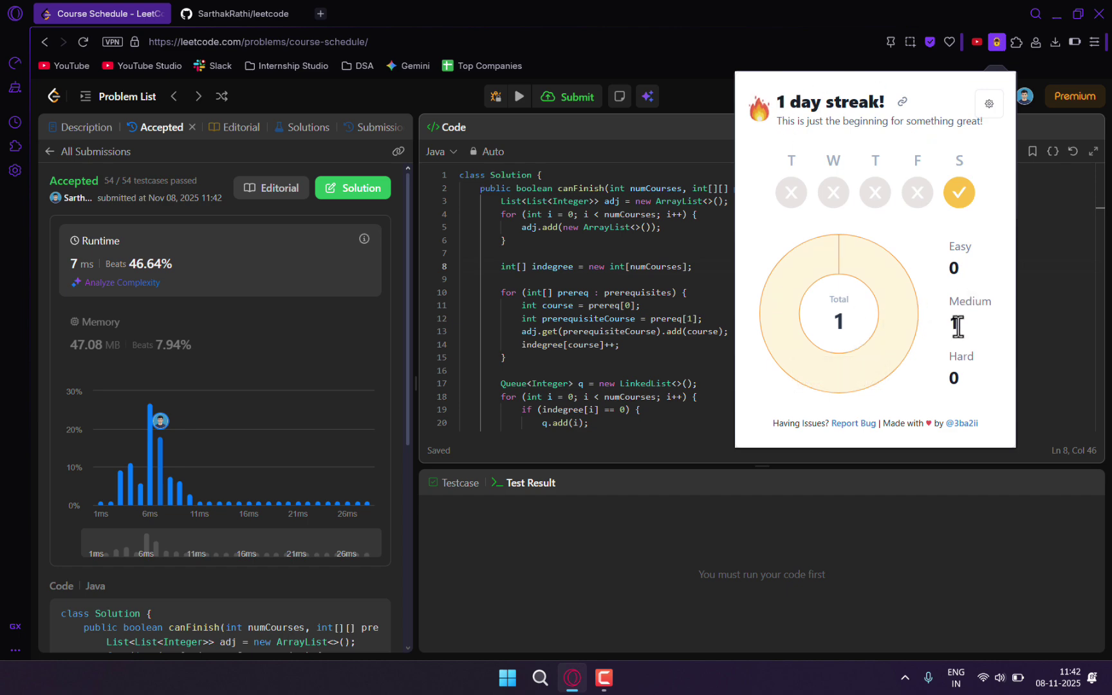
Step: Reload the leetcode repo and open the synced 207-course-schedule folder to review its README
click(232, 13)
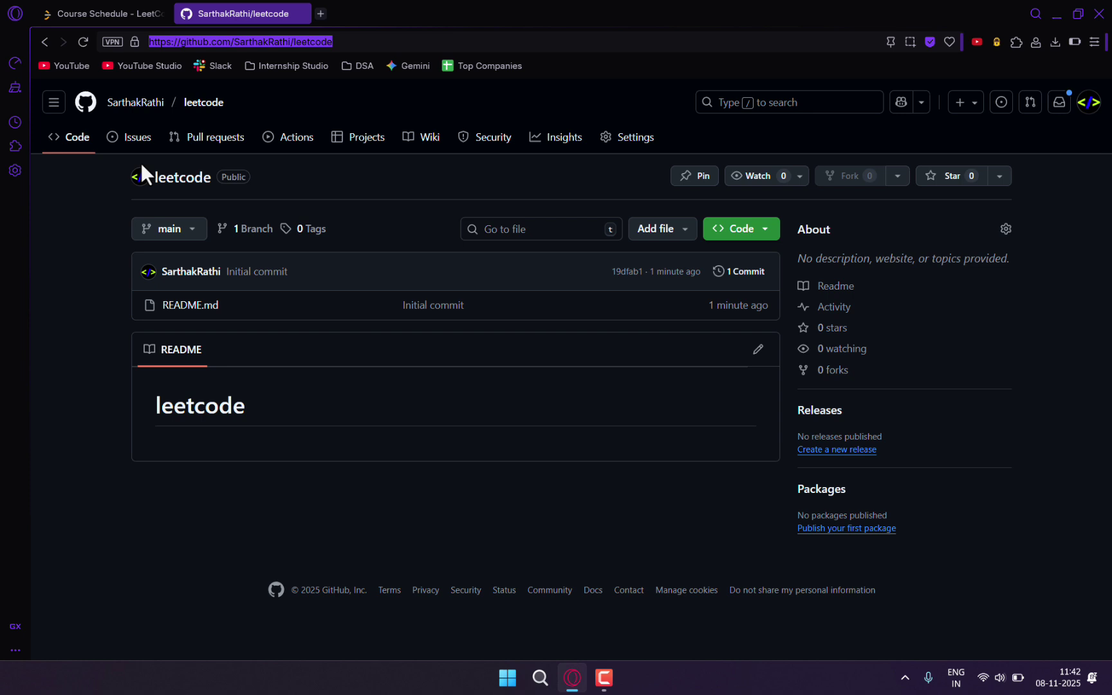
click(80, 43)
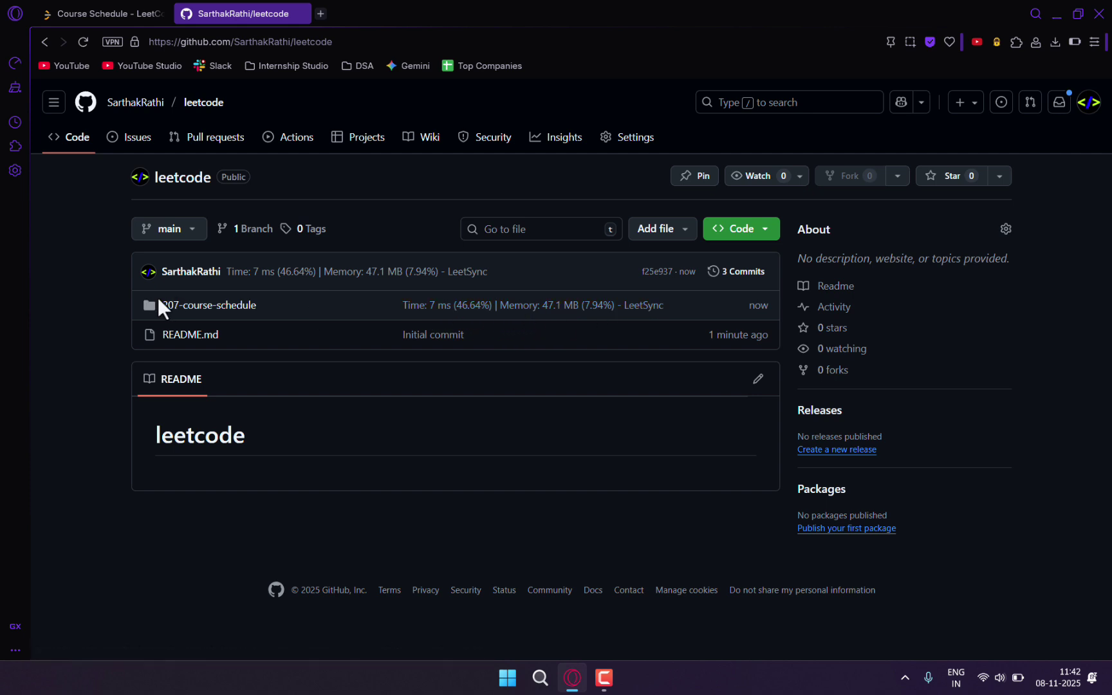
click(204, 306)
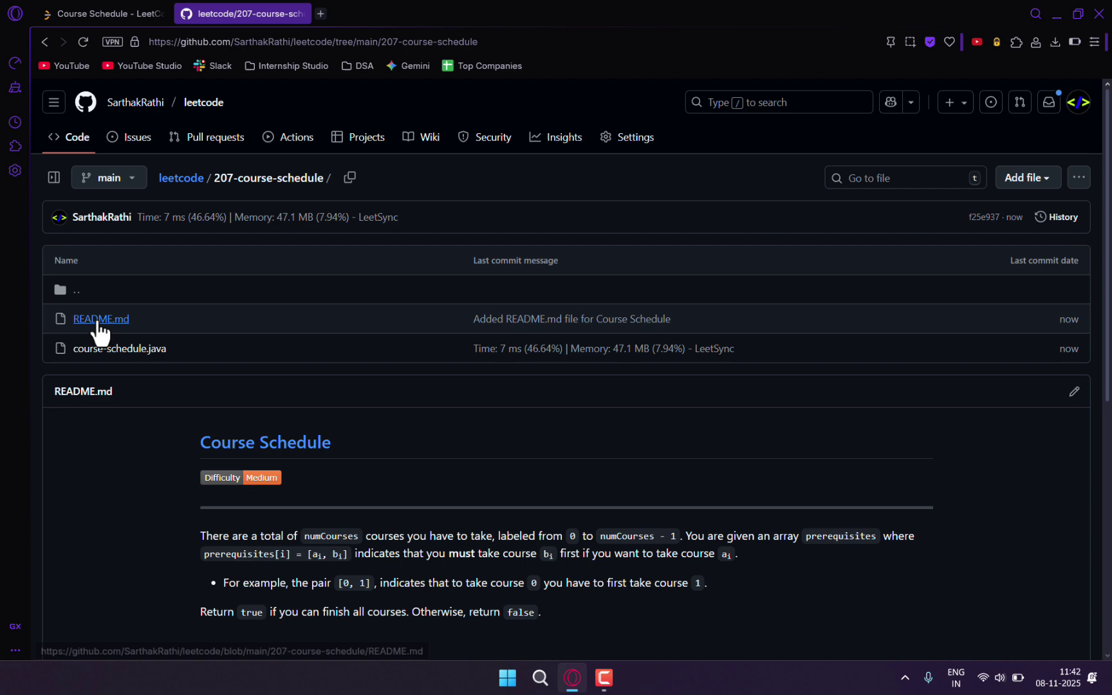
scroll(386, 419, down, 3)
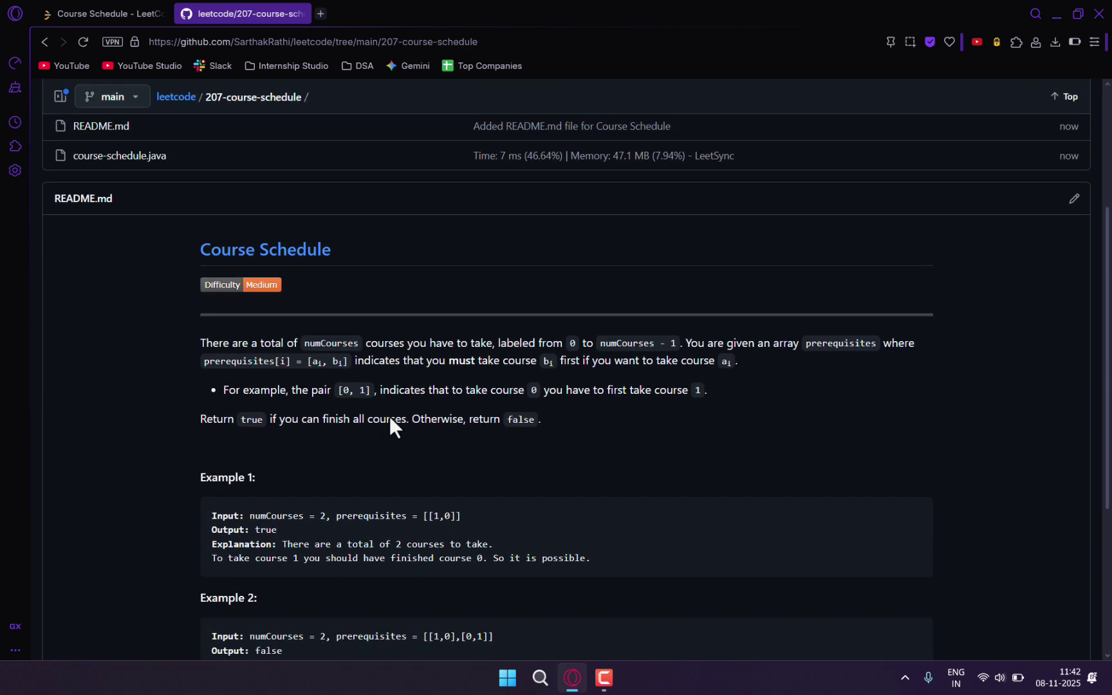
scroll(390, 422, down, 4)
scroll(373, 380, up, 7)
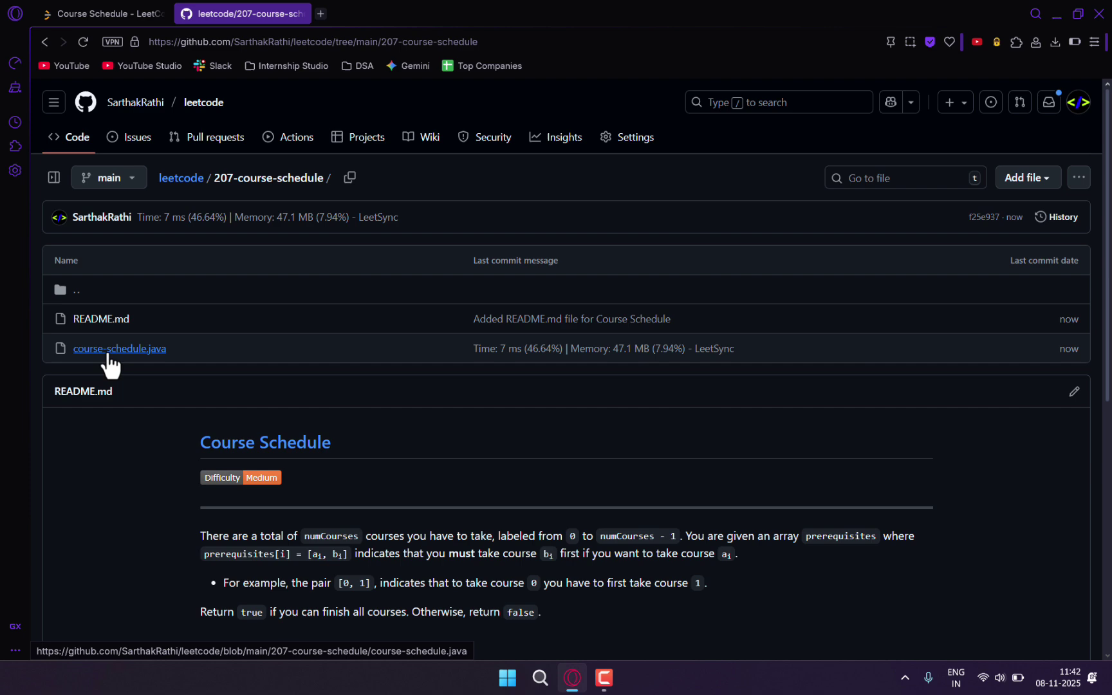
Step: View course-schedule.java, then go back to the 207-course-schedule folder listing
click(110, 353)
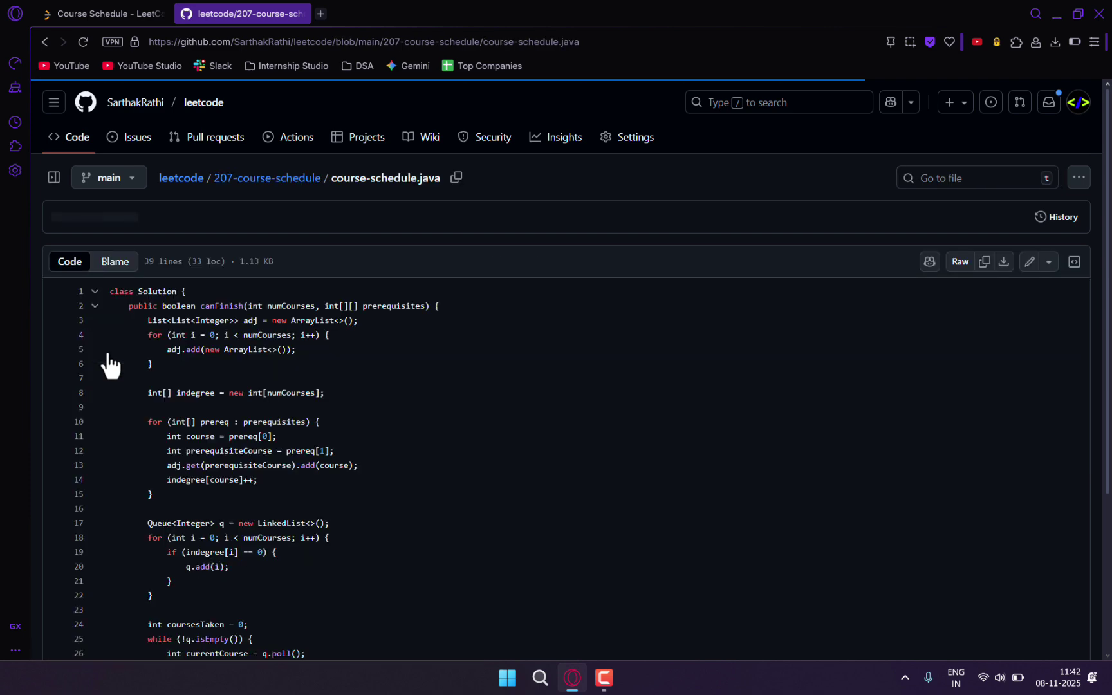
scroll(191, 347, down, 3)
scroll(191, 348, up, 3)
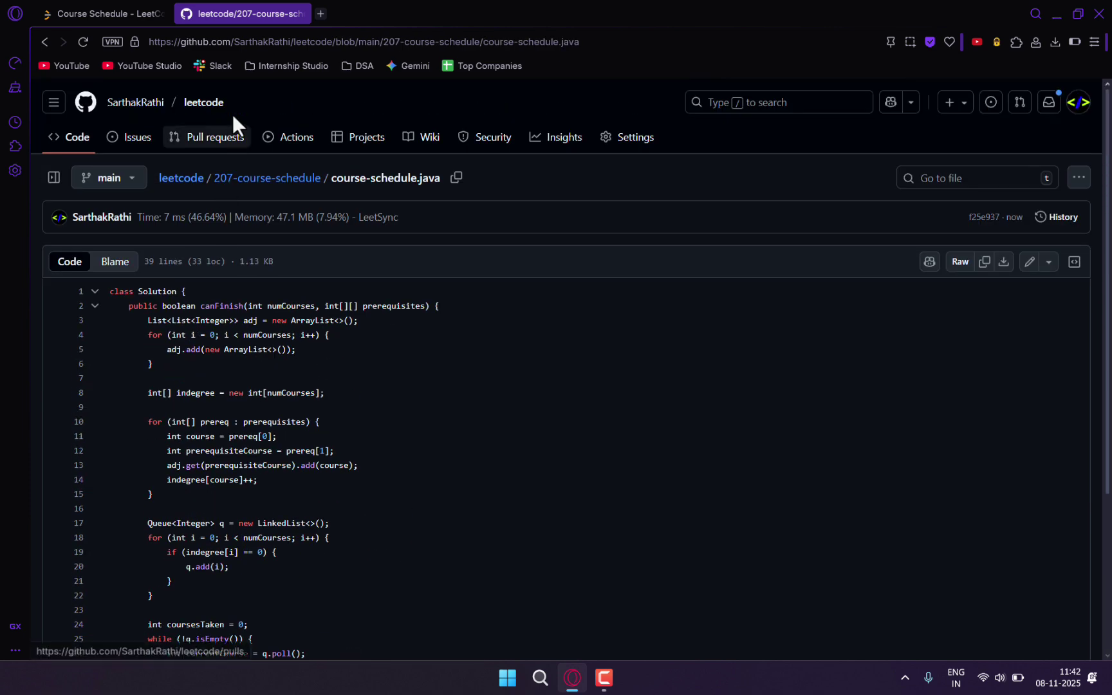
click(268, 186)
click(268, 187)
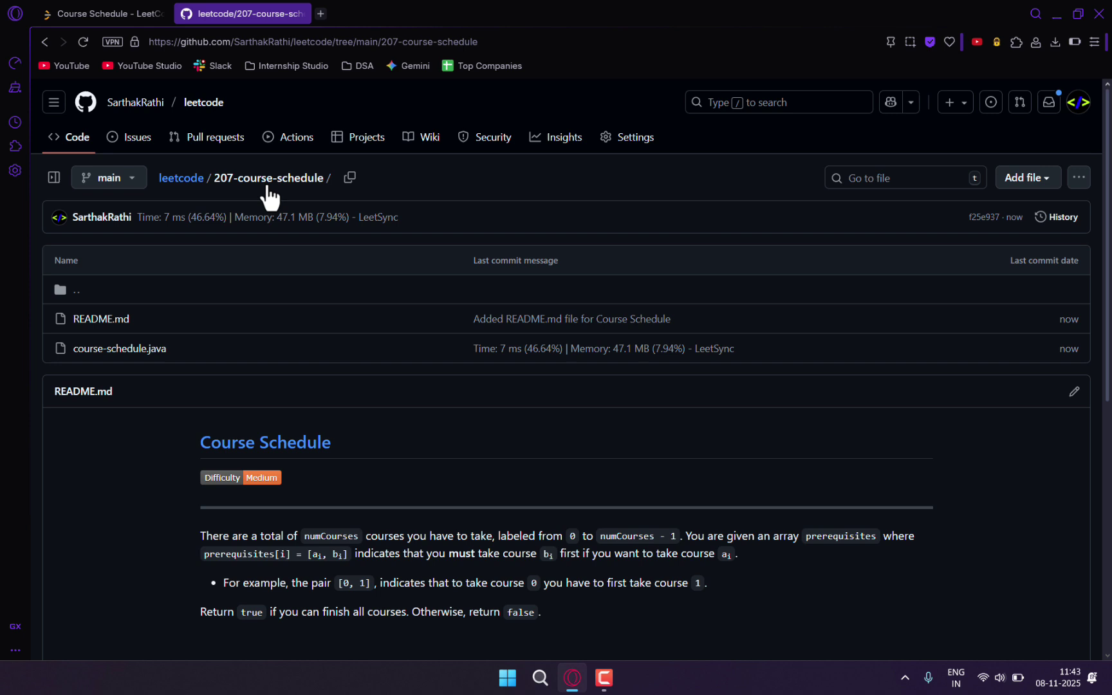
scroll(50, 428, down, 1)
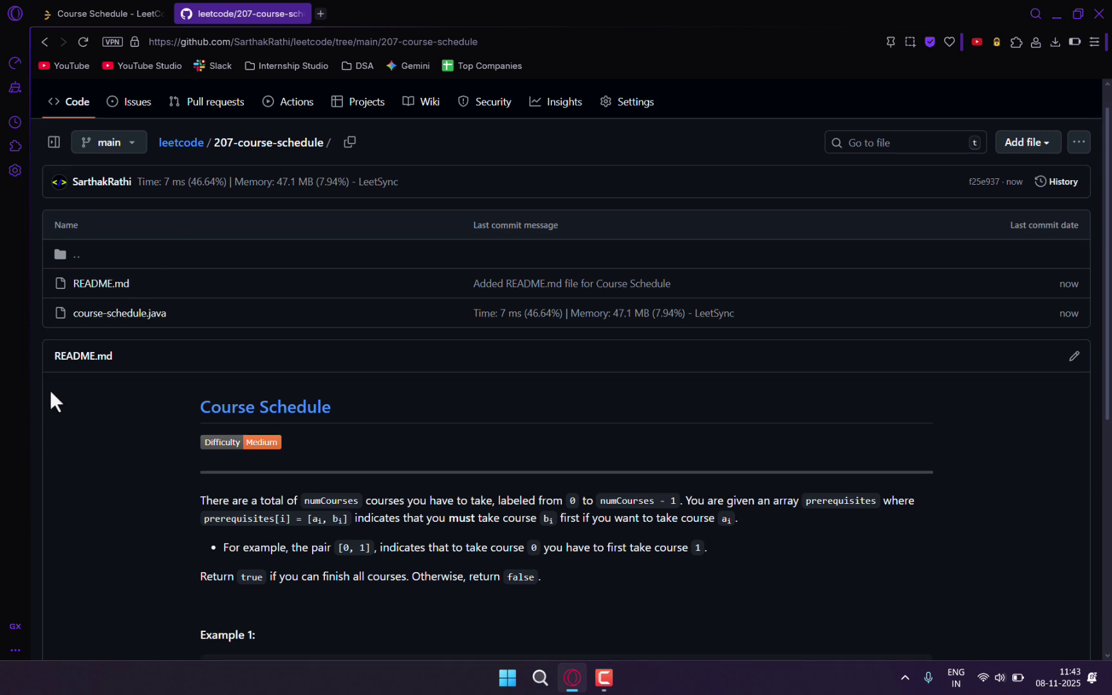
Step: Remove the LeetSync extension from the browser
key(ctrl+Tab)
click(996, 45)
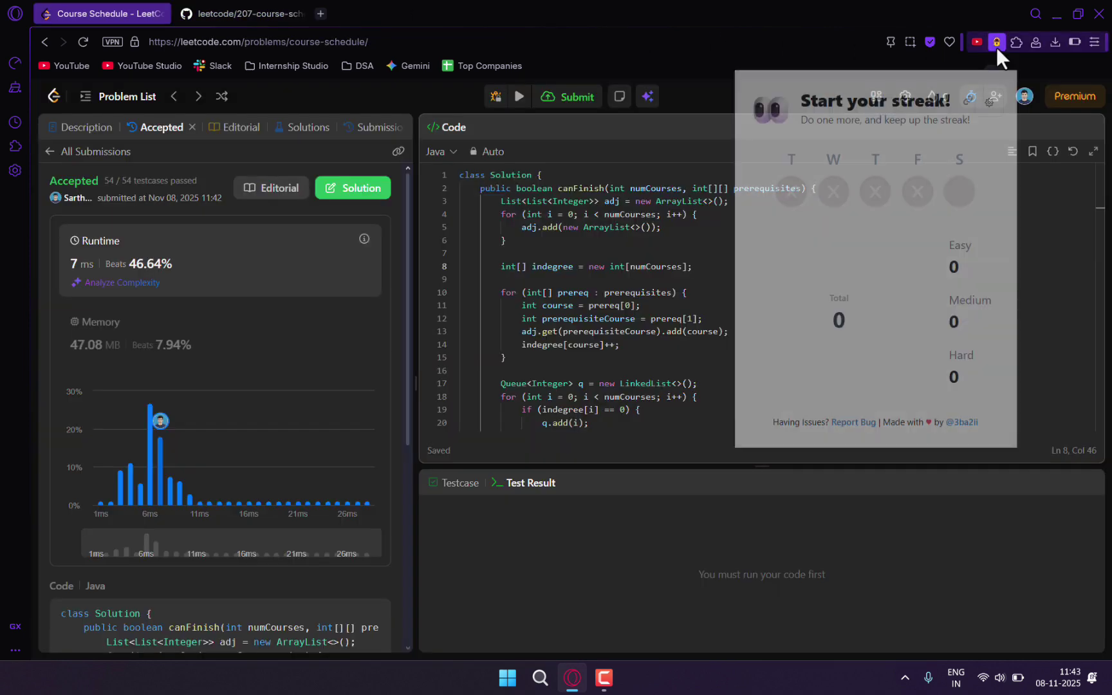
right_click(996, 42)
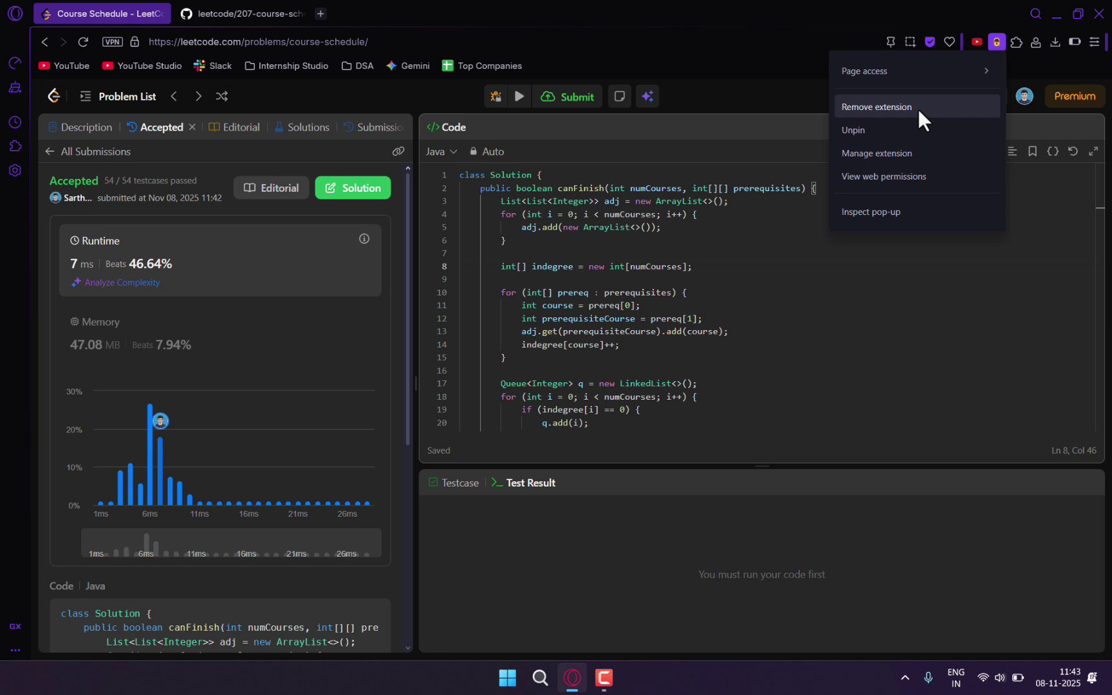
click(918, 109)
click(909, 161)
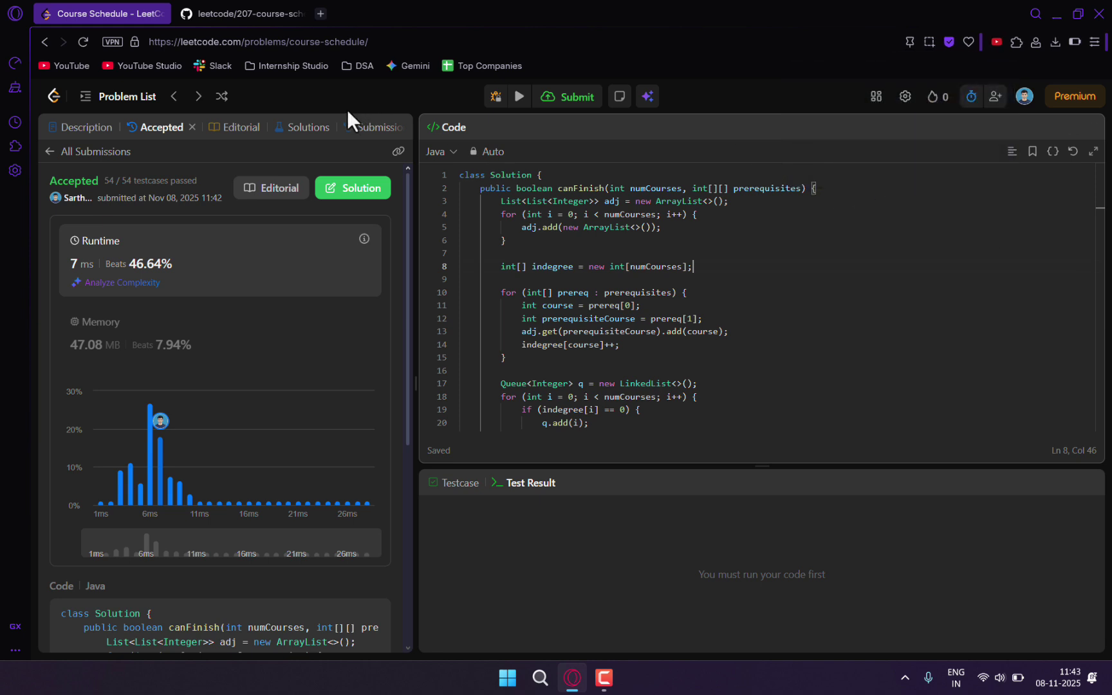
Step: Install LeetHub v2 from the Chrome Web Store and pin it to the toolbar
click(319, 16)
text(chromewebstore.google.com/detail/show-ip/fjoohcddncaboalamhmfdcdkimjeaclj)
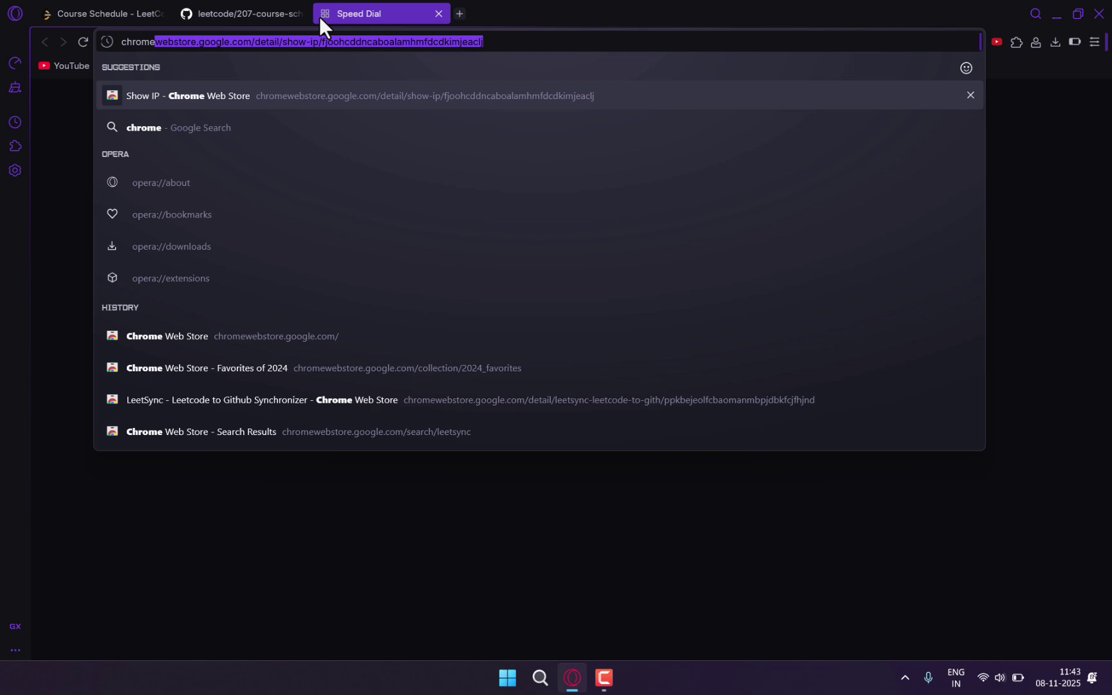
key(Return)
text(le)
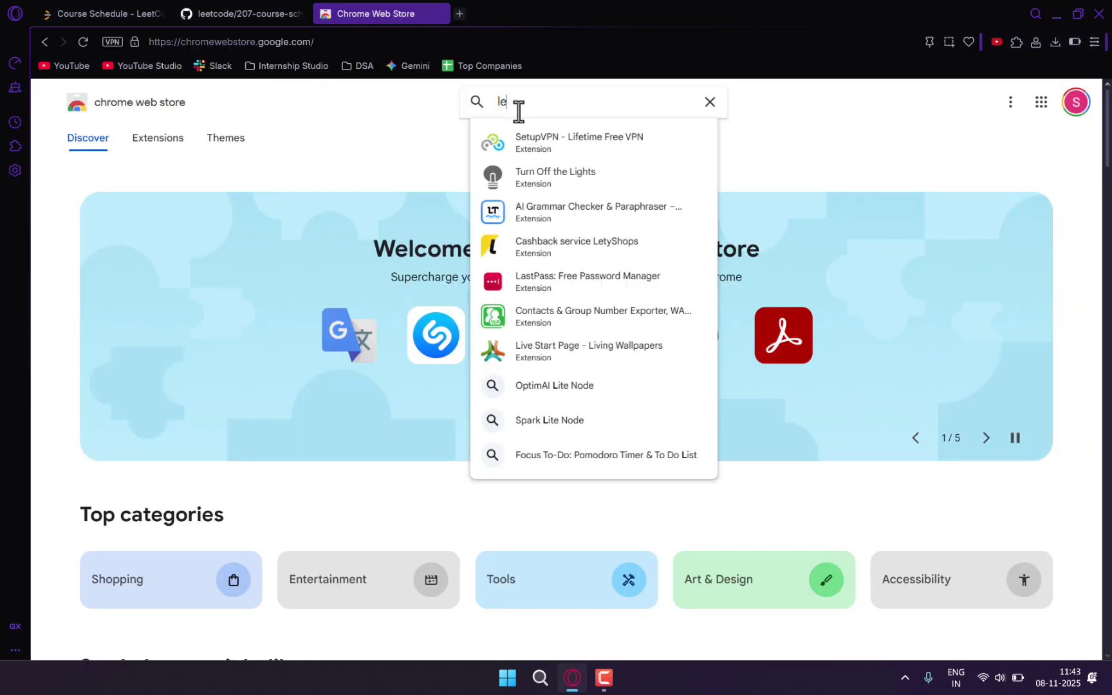
text(etbub)
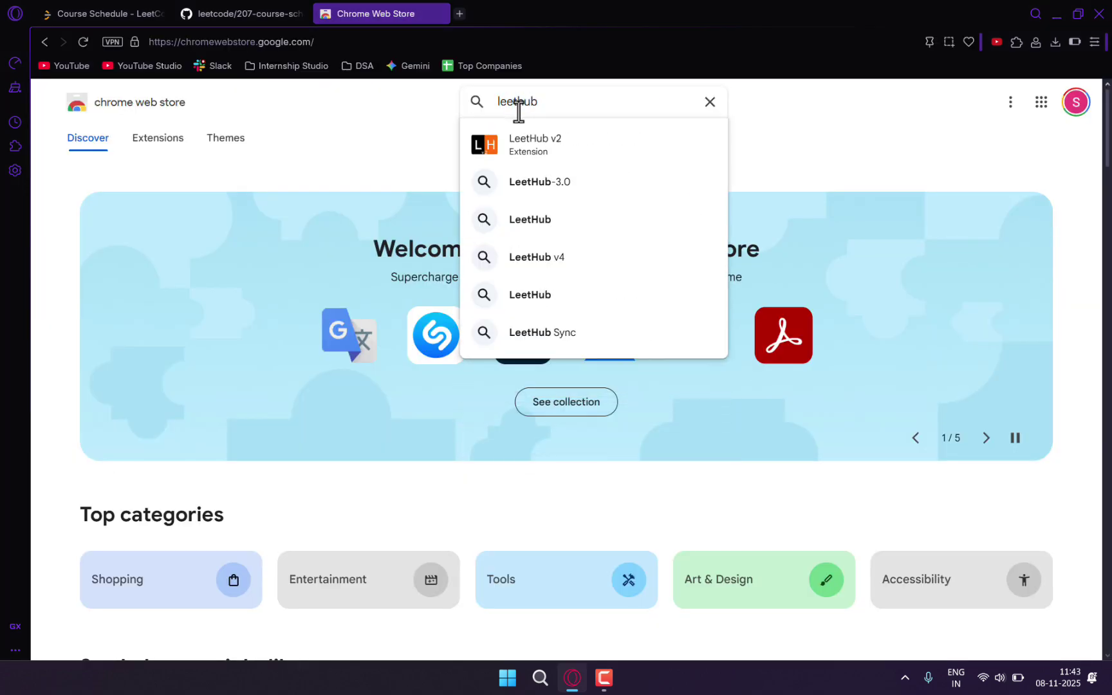
key(Down)
key(Return)
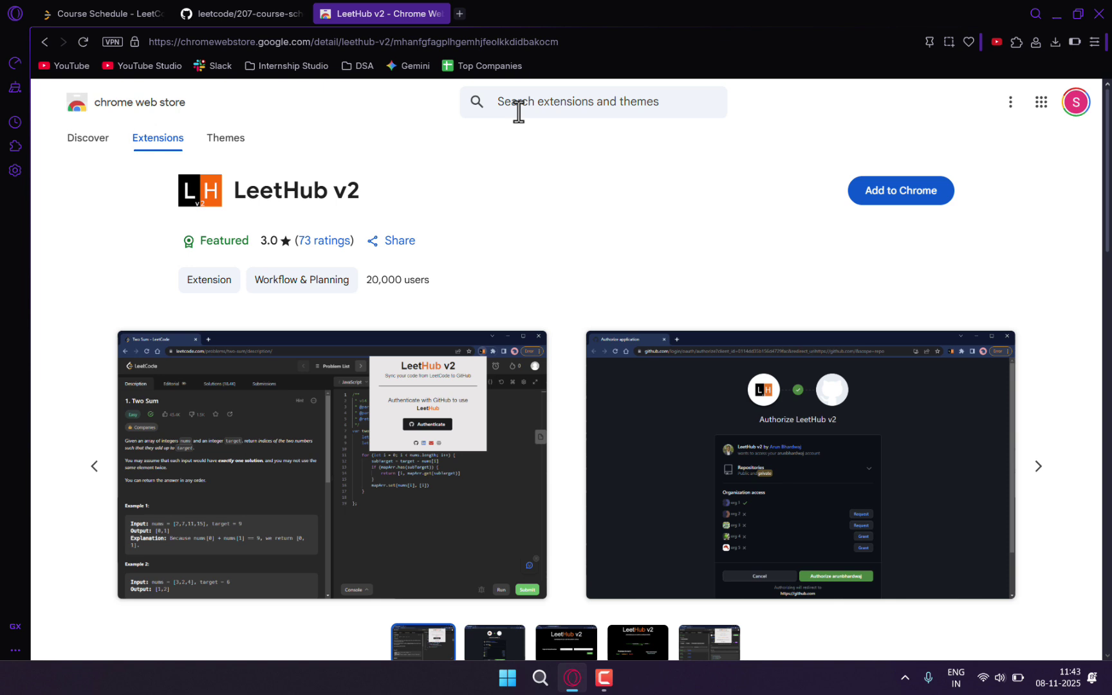
click(916, 188)
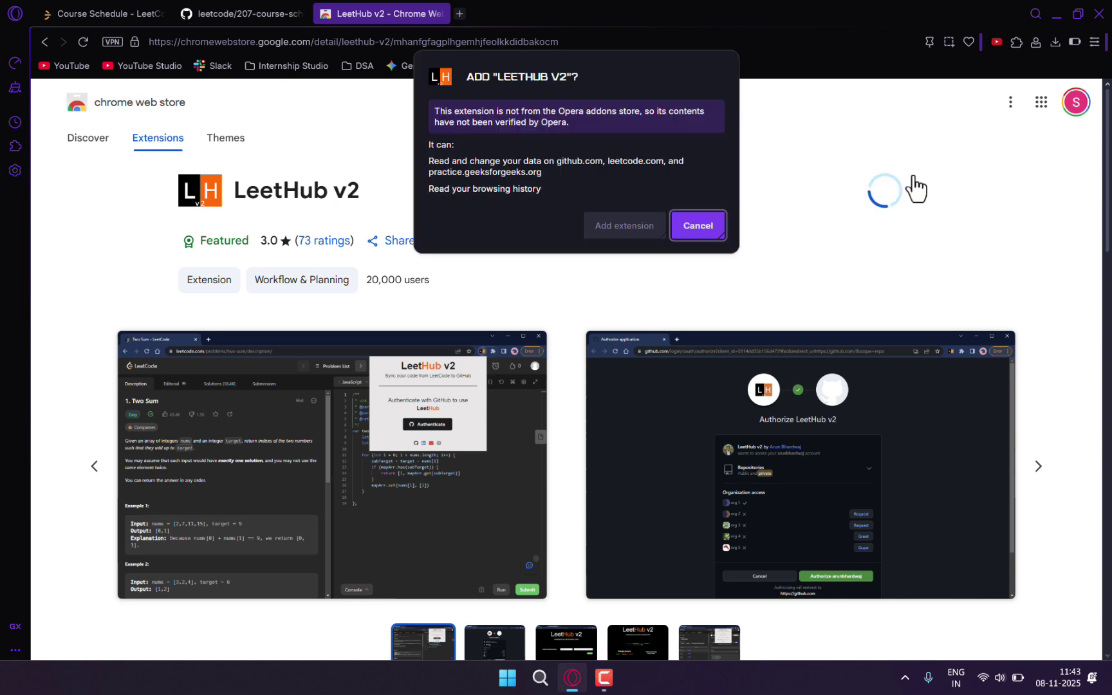
click(613, 238)
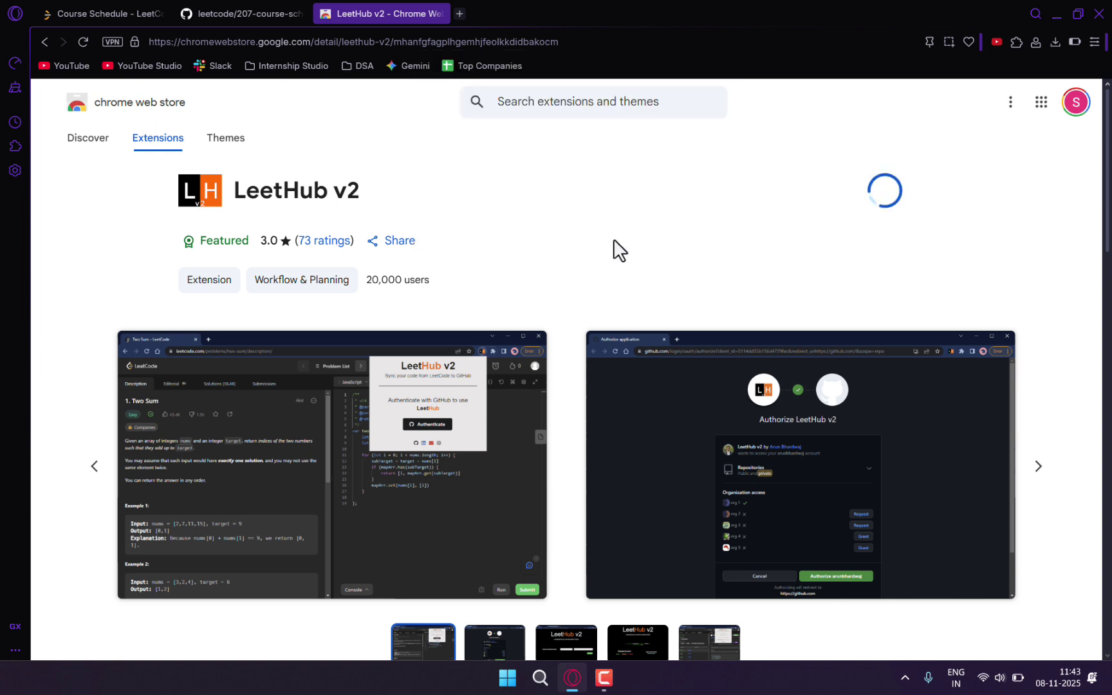
right_click(996, 42)
click(930, 129)
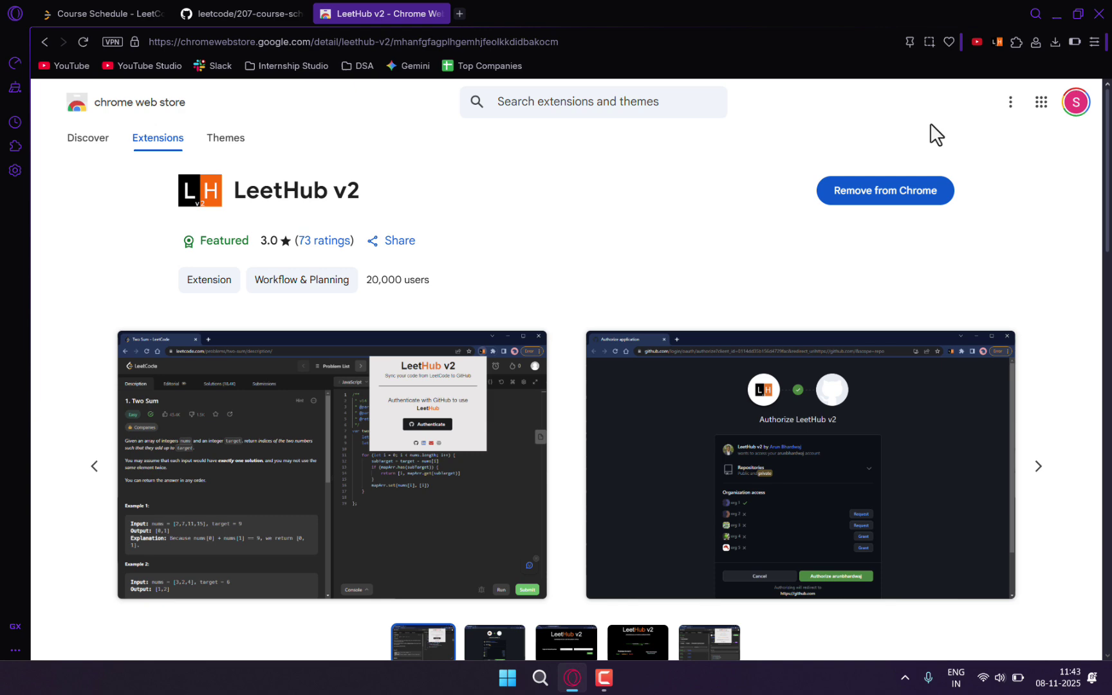
Step: Close the store tab, then authenticate LeetHub v2 and authorize it on GitHub's OAuth page
click(443, 13)
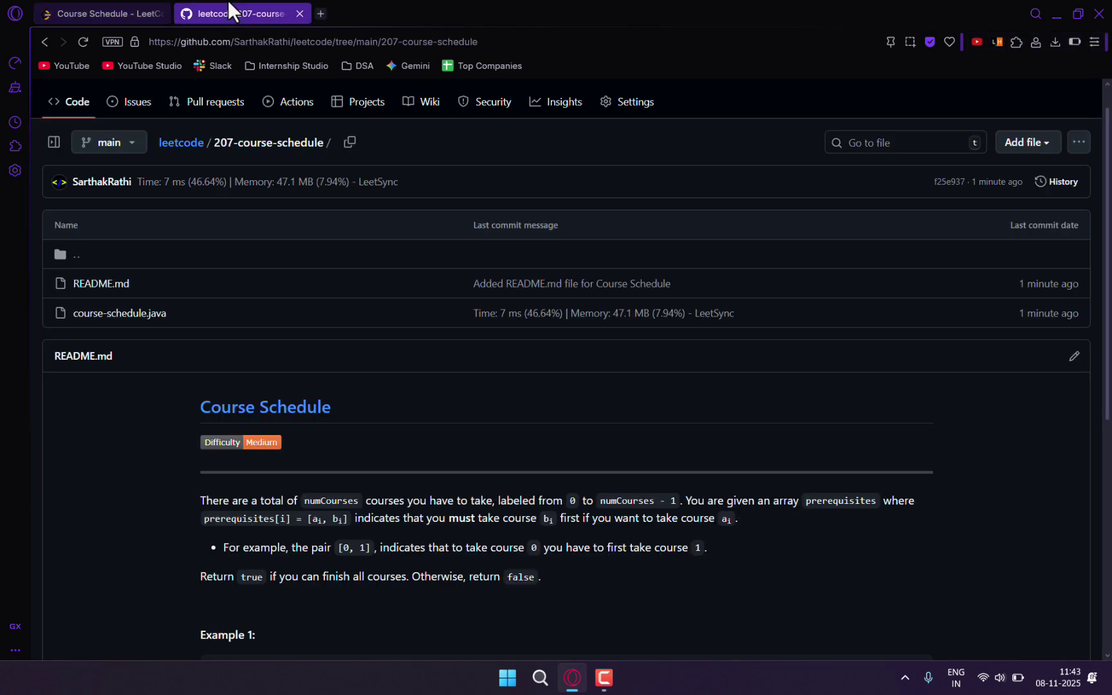
click(182, 143)
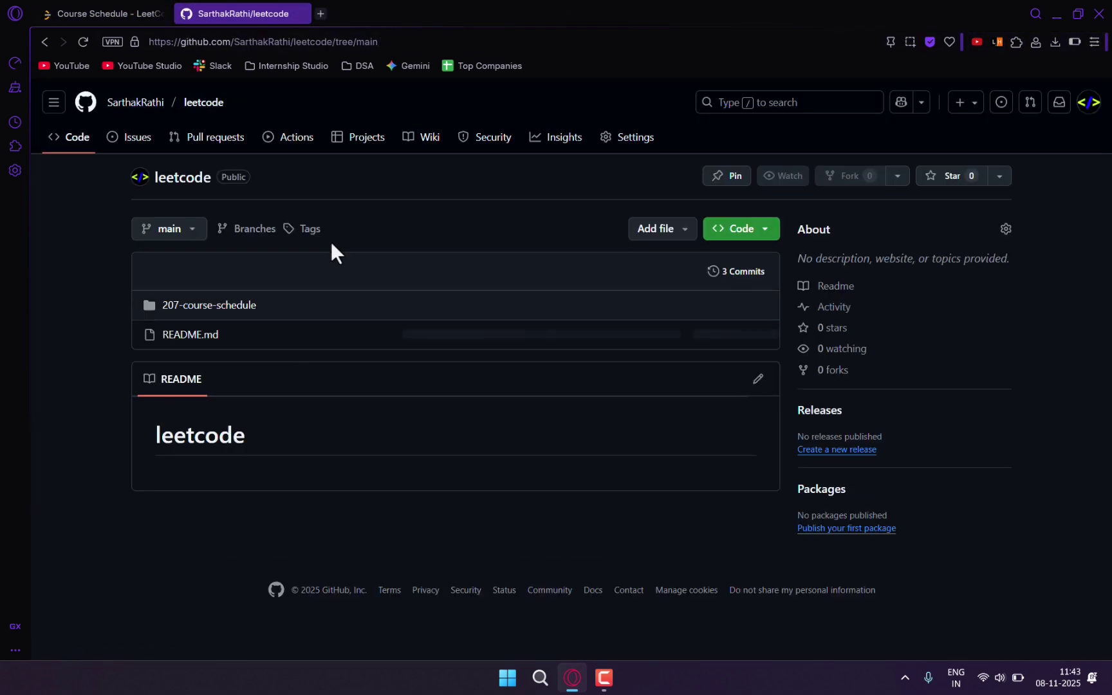
click(996, 40)
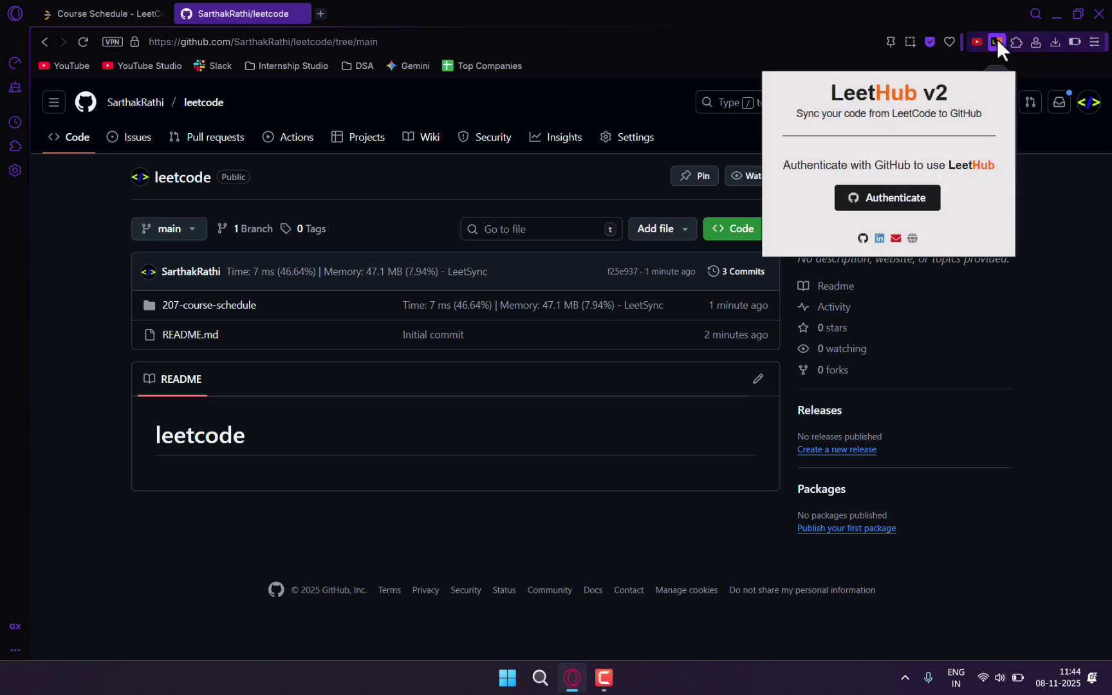
click(890, 199)
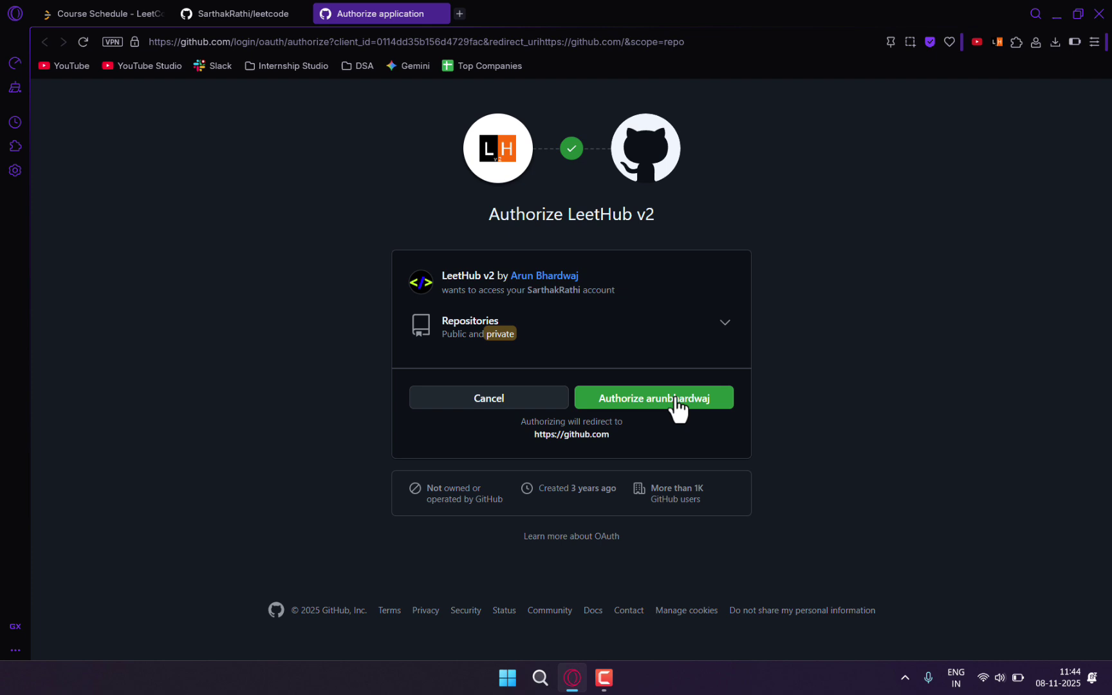
click(702, 400)
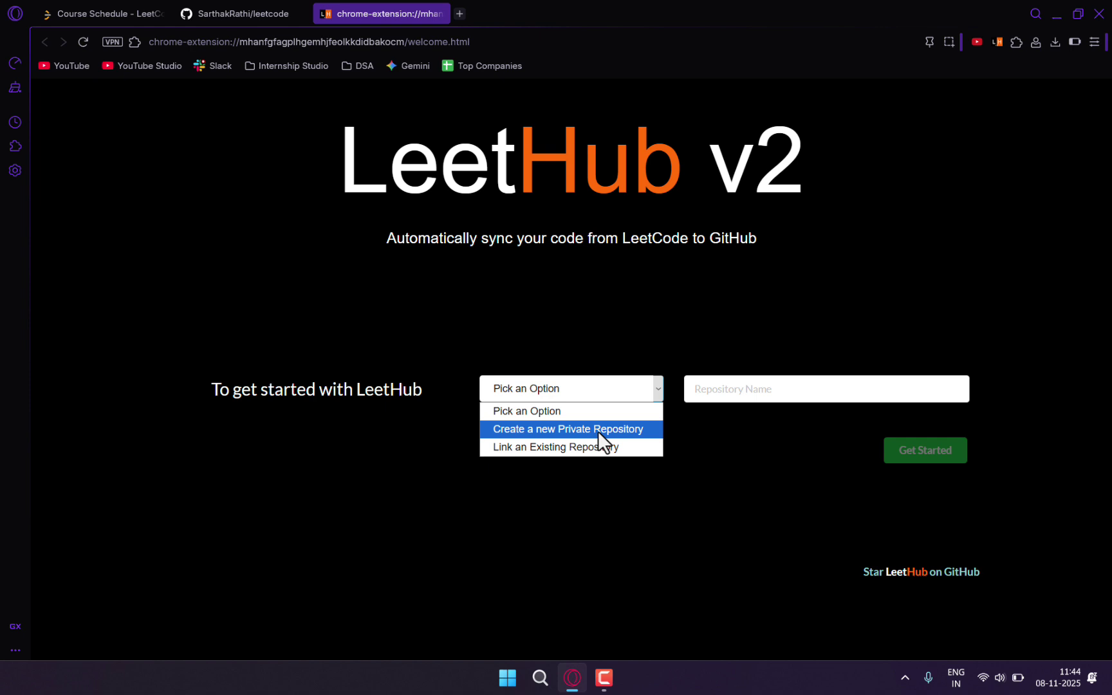
Step: Link LeetHub v2 to the existing 'leetcode' repository, then close the setup page
click(580, 451)
click(787, 387)
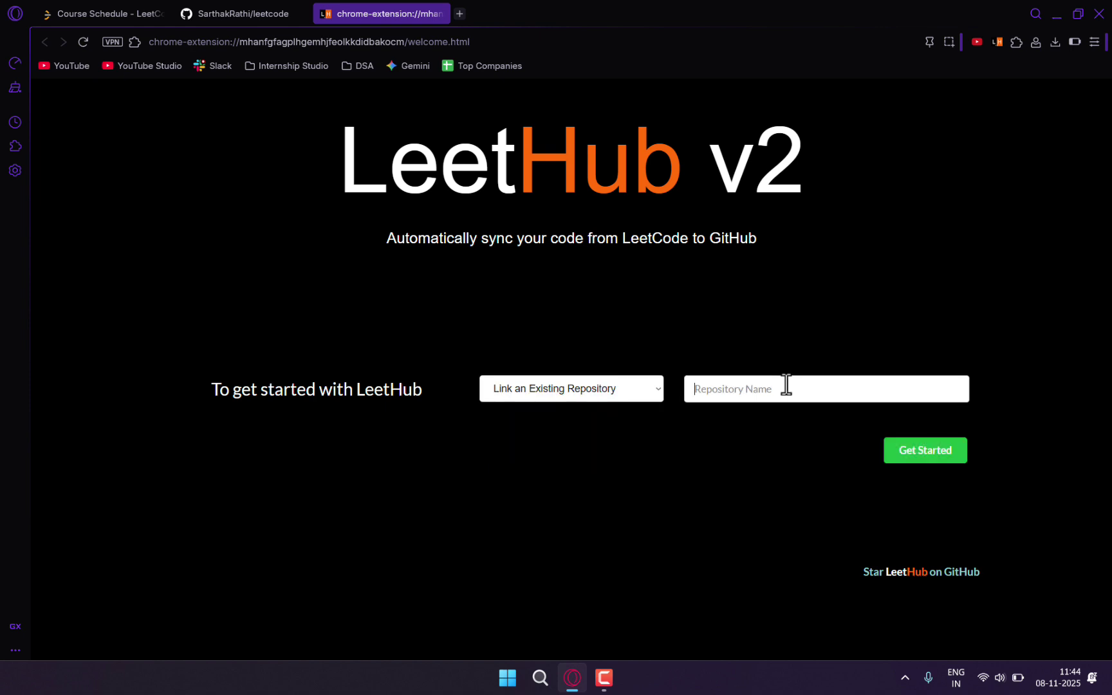
click(215, 13)
drag(244, 102, 173, 101)
key(ctrl+c)
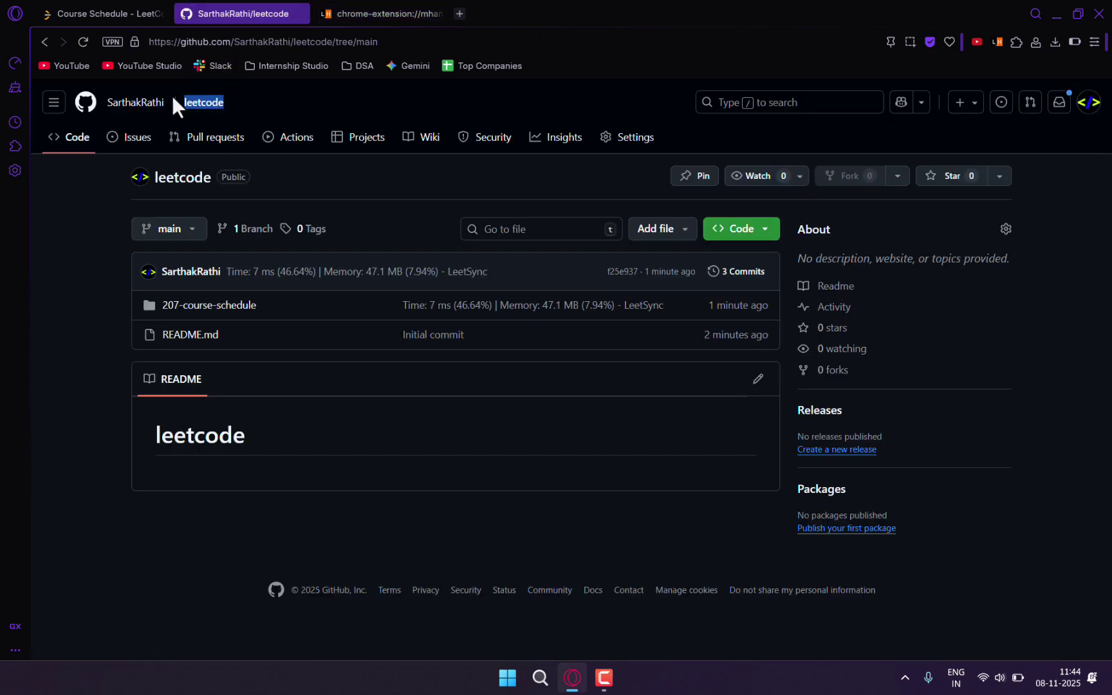
click(340, 11)
key(ctrl+v)
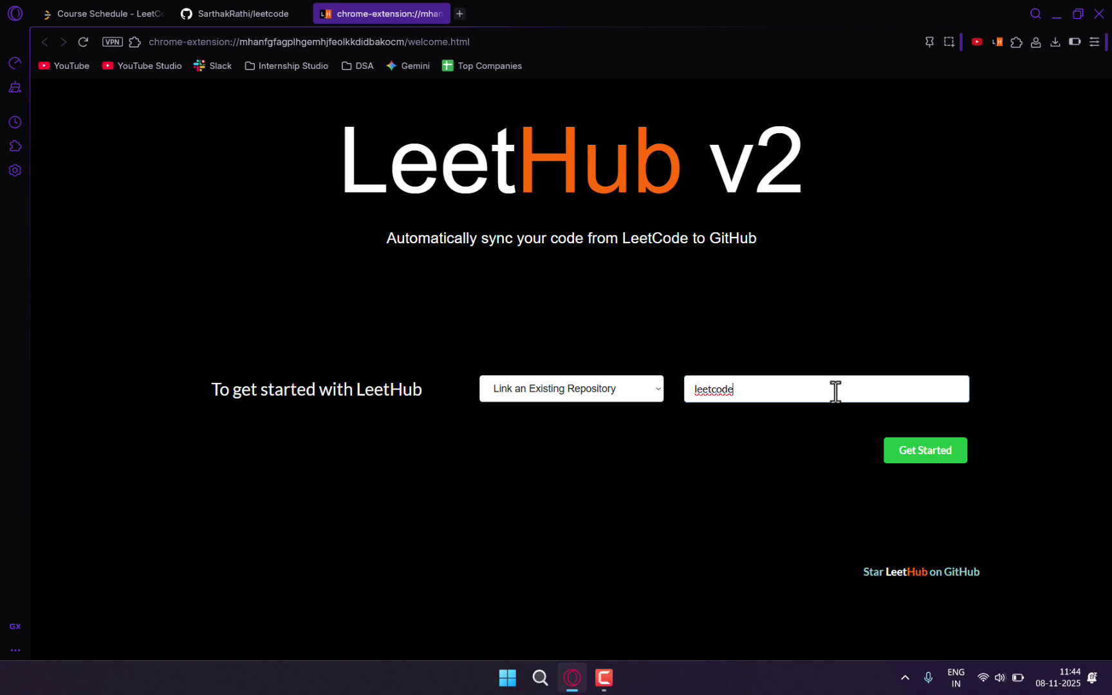
click(925, 458)
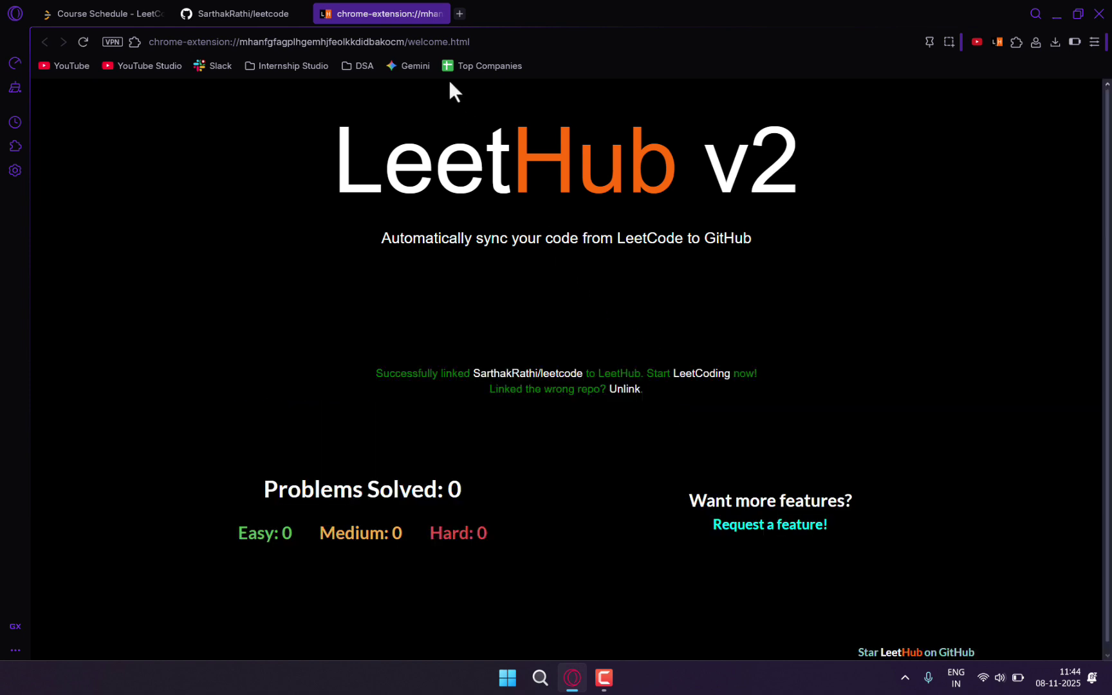
click(441, 13)
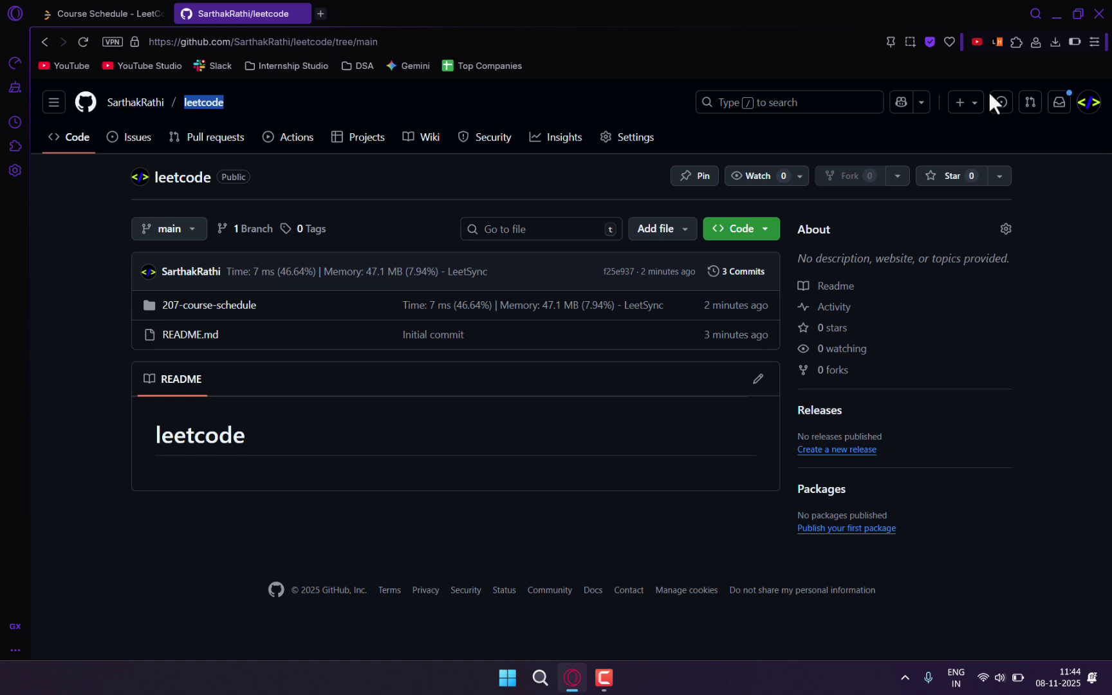
click(996, 41)
Step: Resubmit Course Schedule, check LeetHub v2's count, and reload the GitHub leetcode repo
click(151, 528)
click(78, 6)
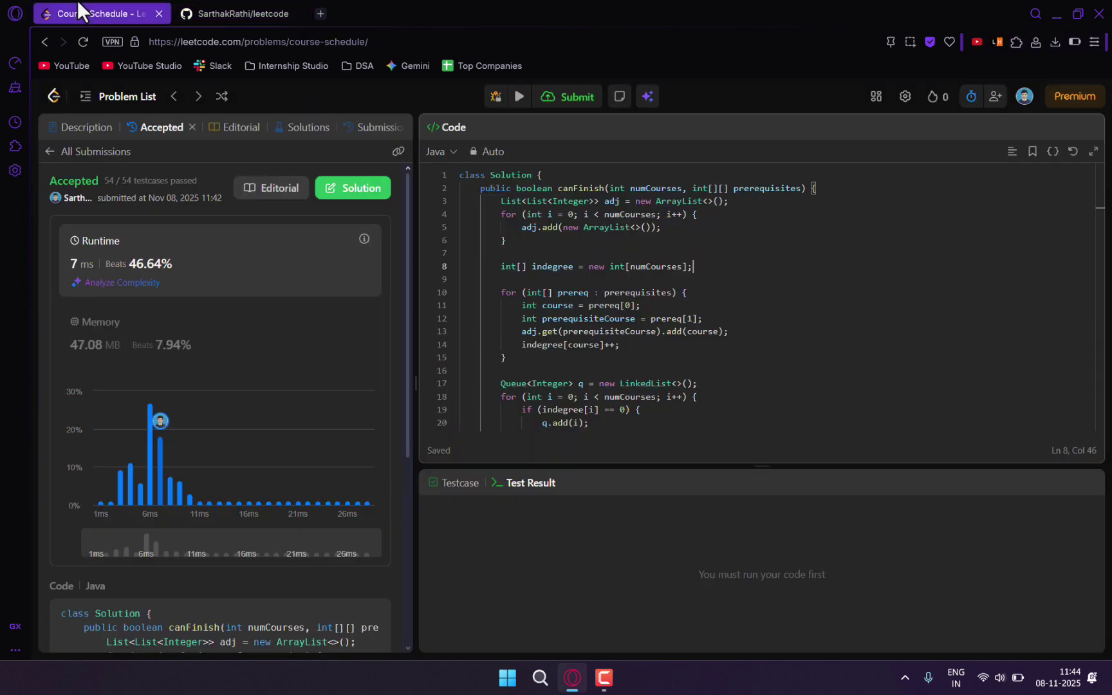
click(596, 345)
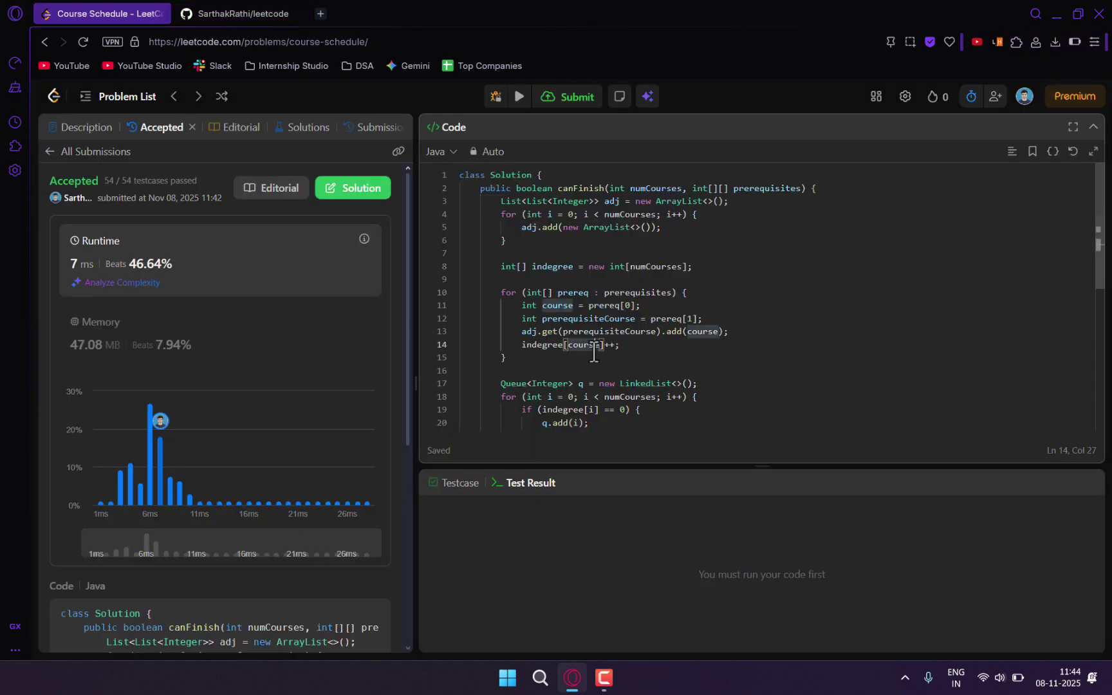
click(83, 44)
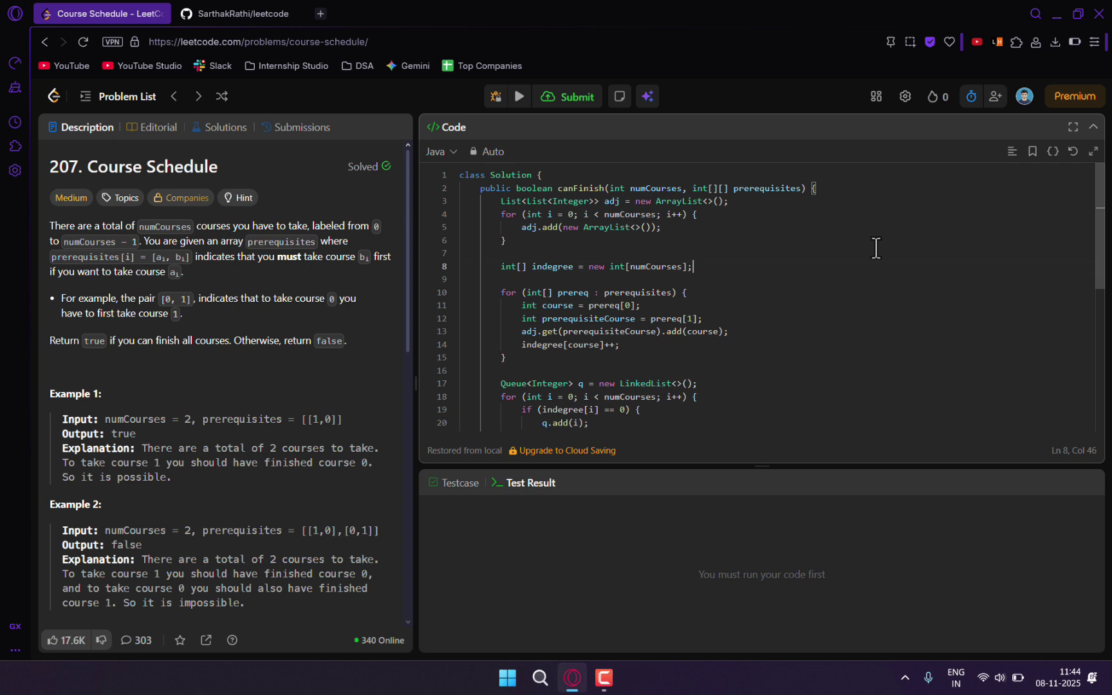
key(ctrl+Return)
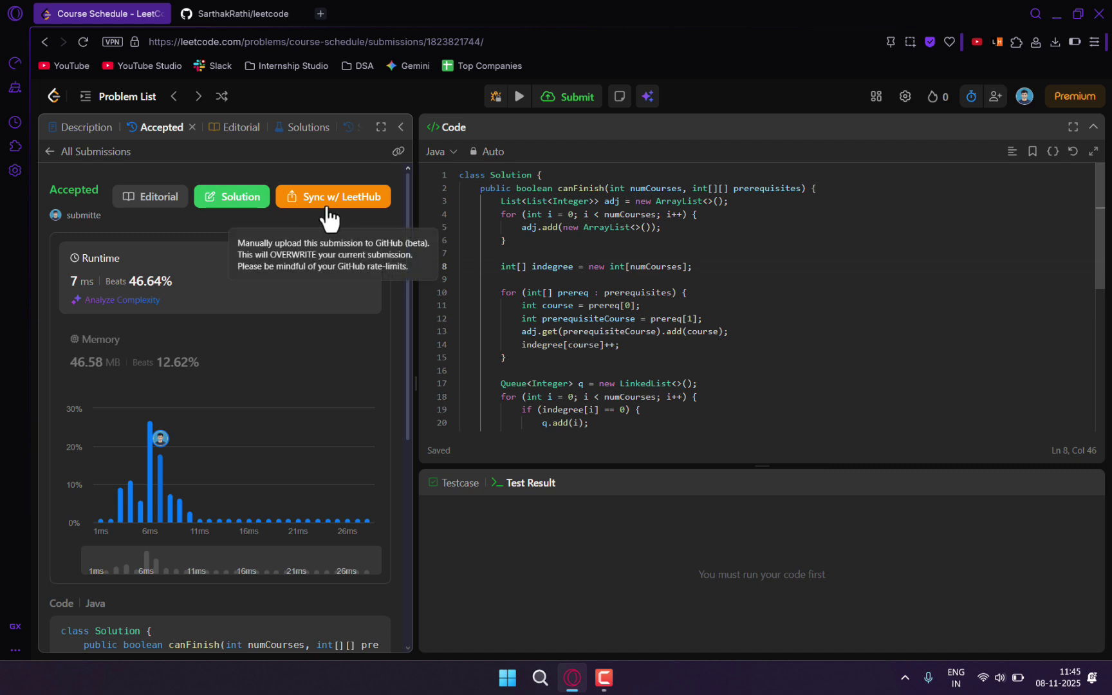
click(997, 42)
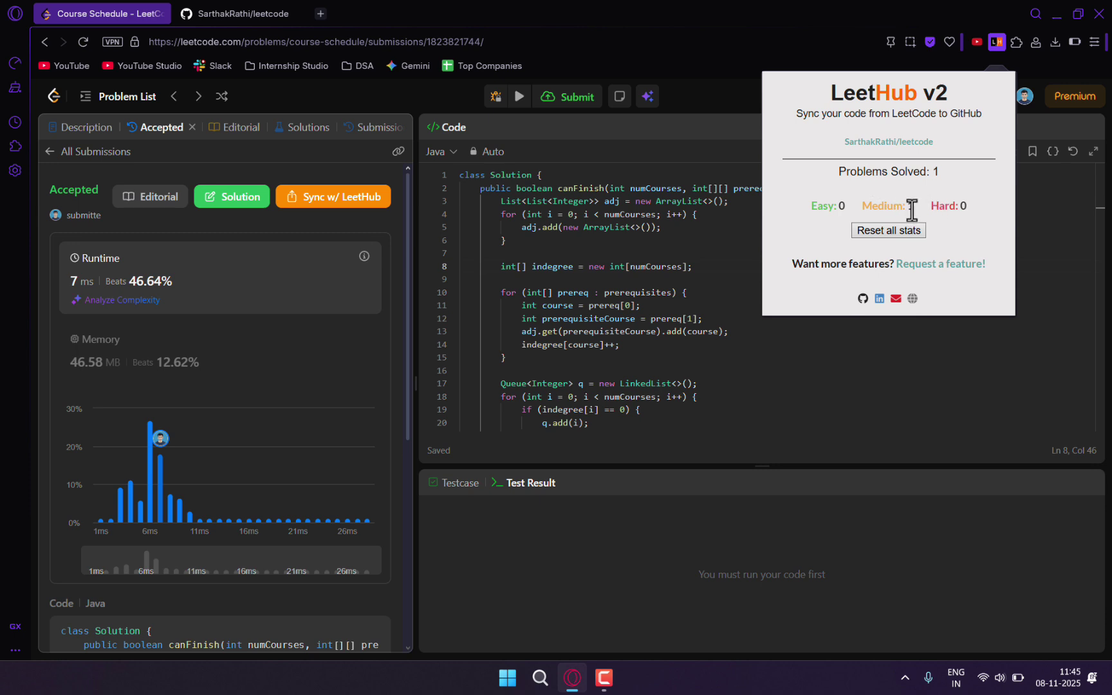
click(207, 2)
click(82, 39)
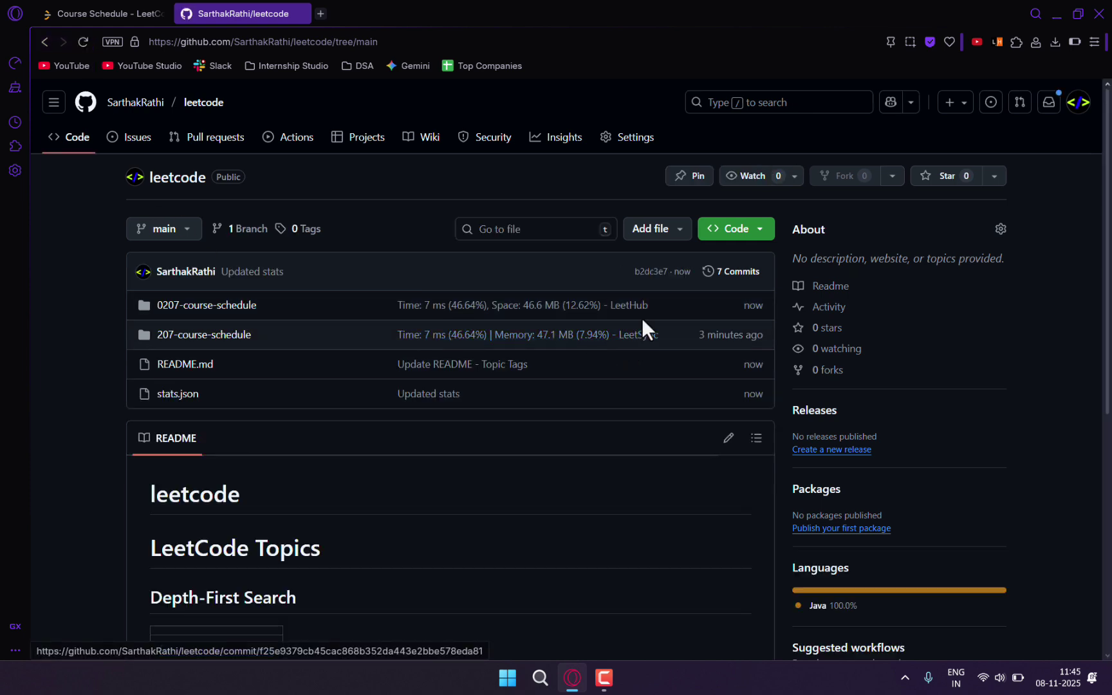
Step: Select the LeetHub commit message, then open the 0207-course-schedule folder and read its README.md
drag(657, 305, 379, 307)
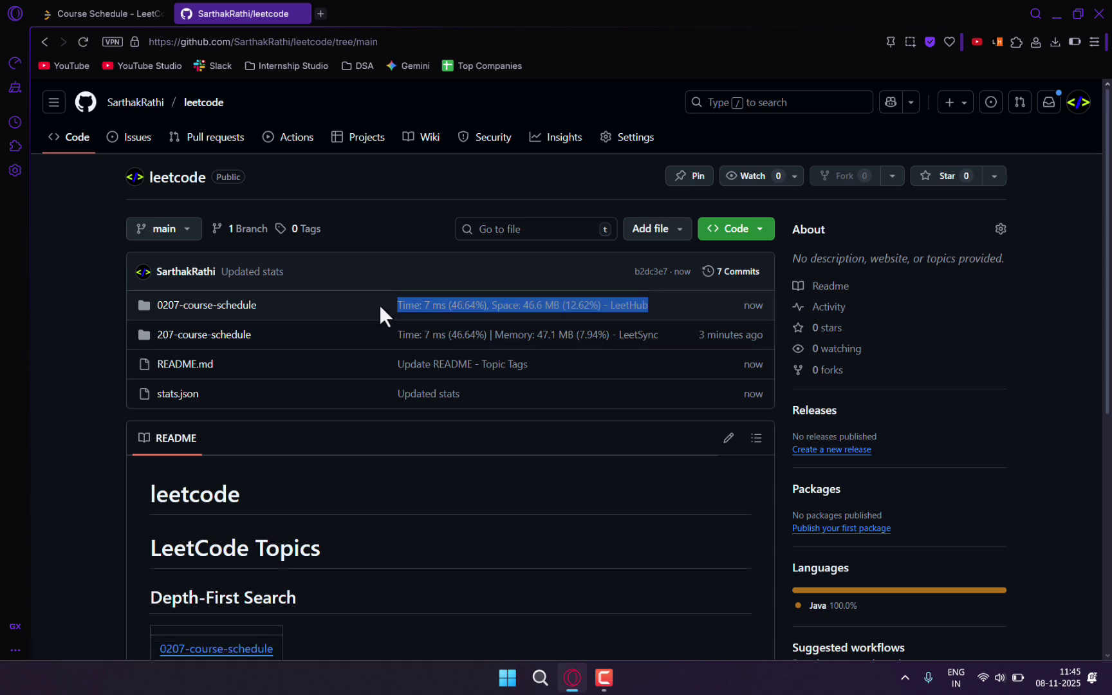
click(68, 318)
click(217, 309)
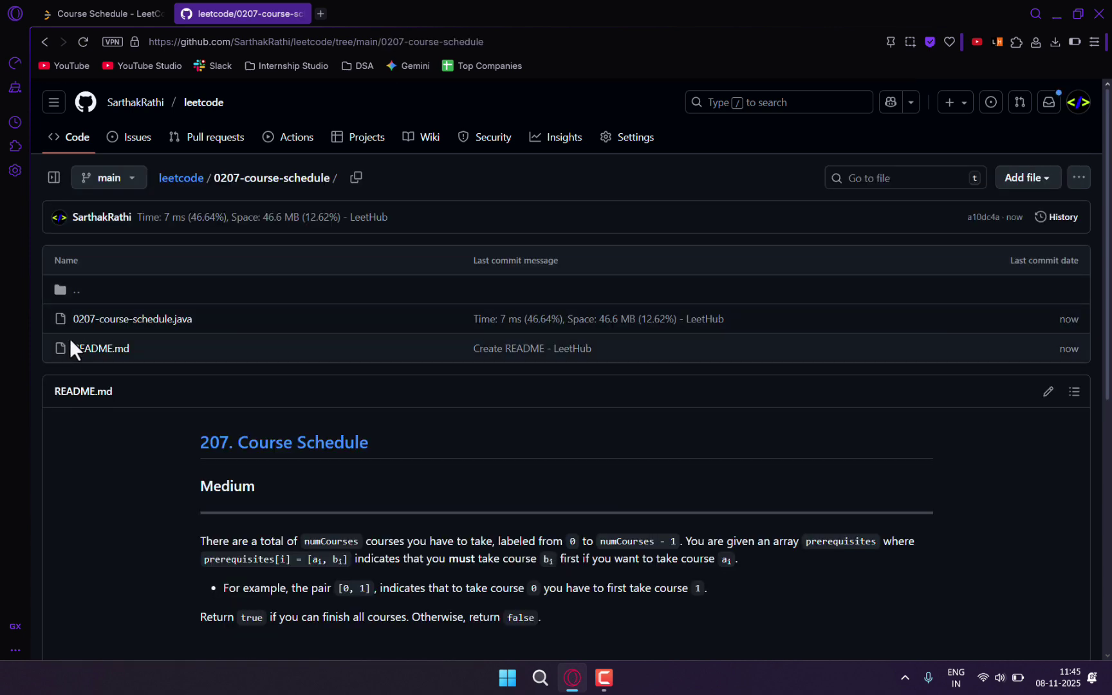
click(90, 350)
scroll(342, 373, down, 5)
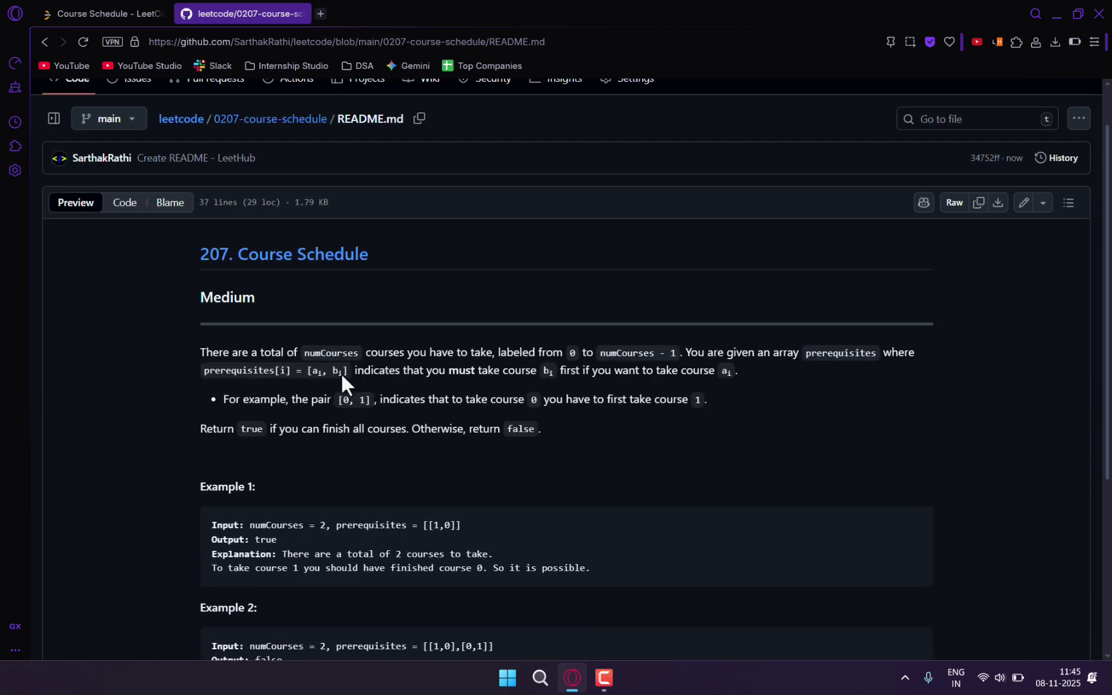
scroll(420, 447, up, 5)
scroll(420, 447, up, 1)
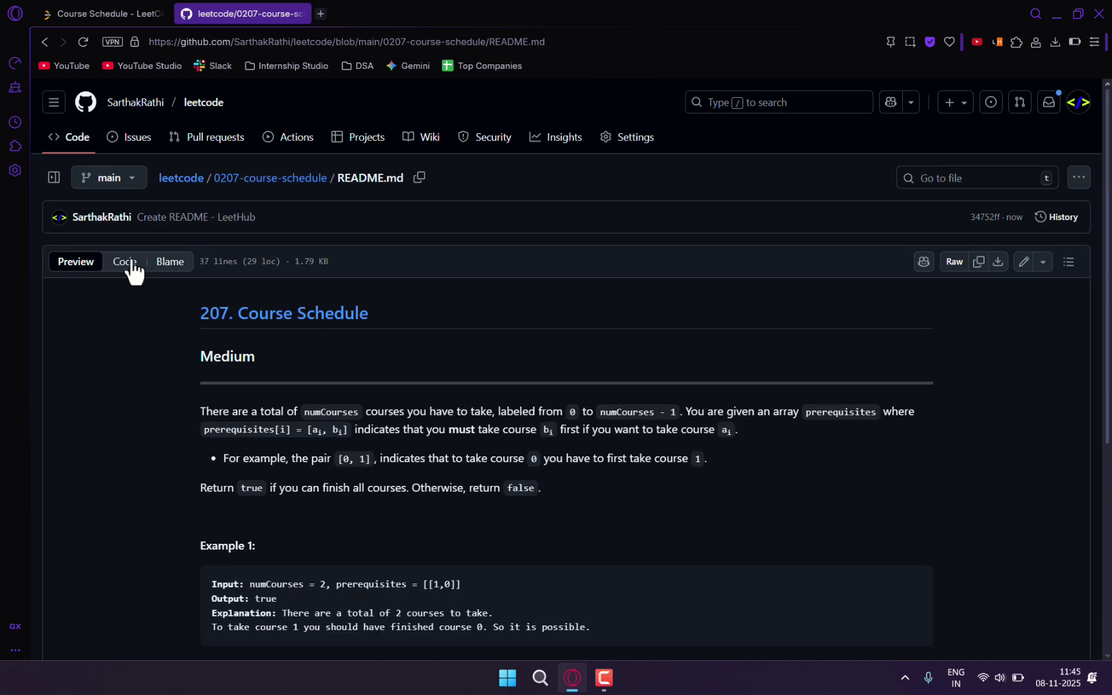
Step: Return to the folder and view the 0207-course-schedule.java solution
click(297, 184)
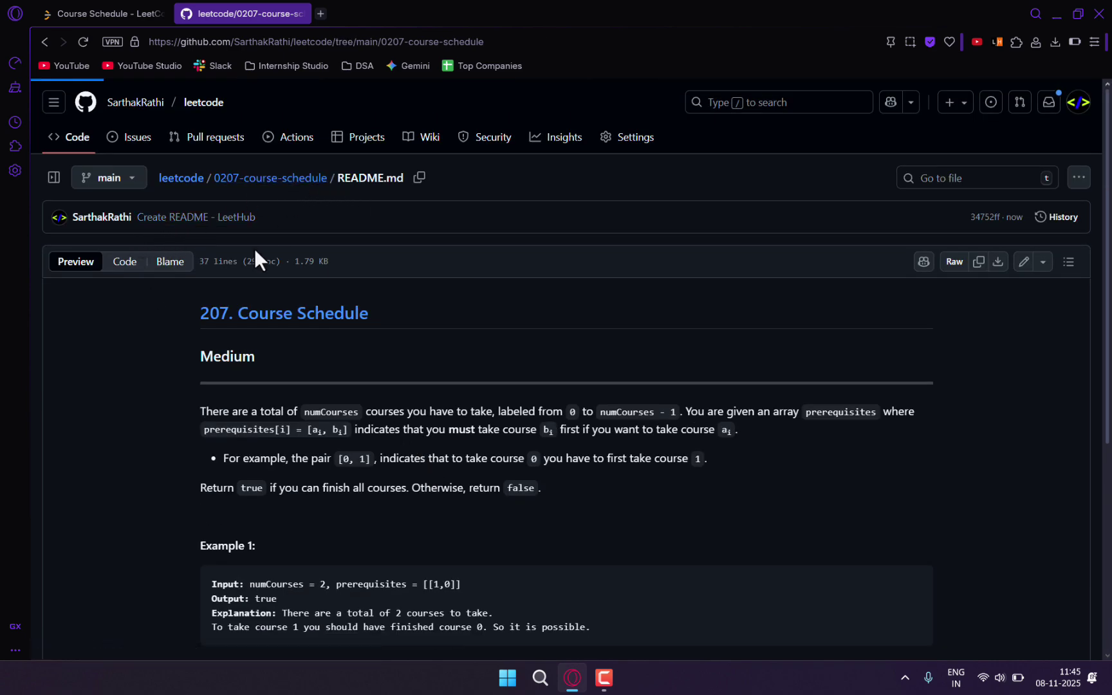
click(104, 322)
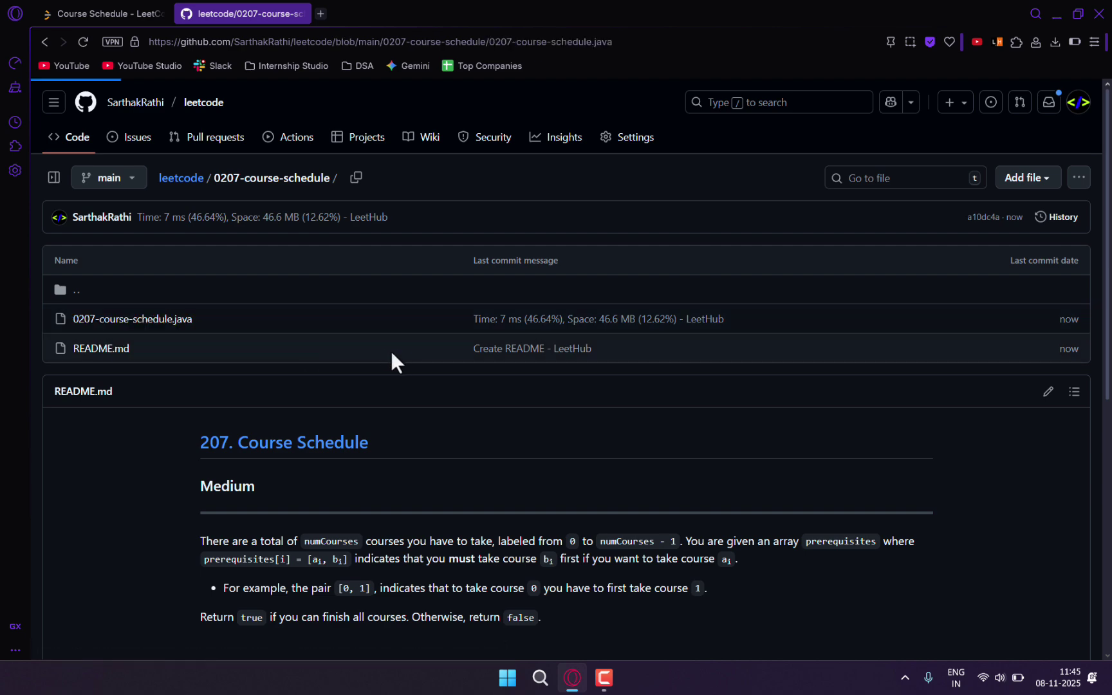
scroll(429, 411, down, 3)
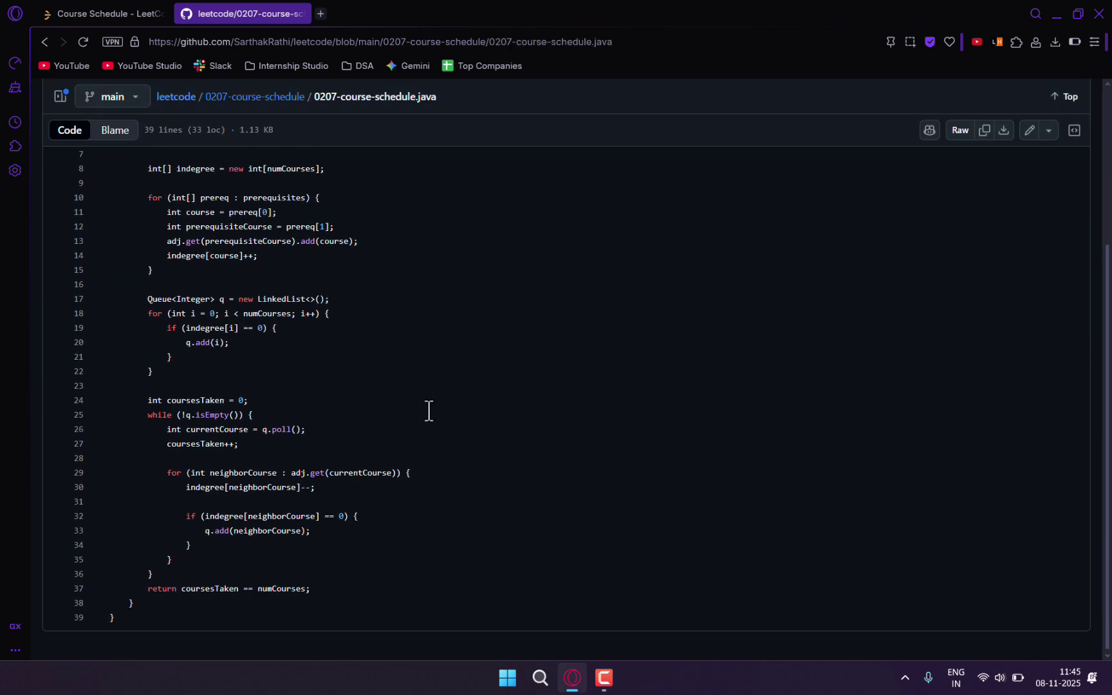
scroll(429, 411, up, 4)
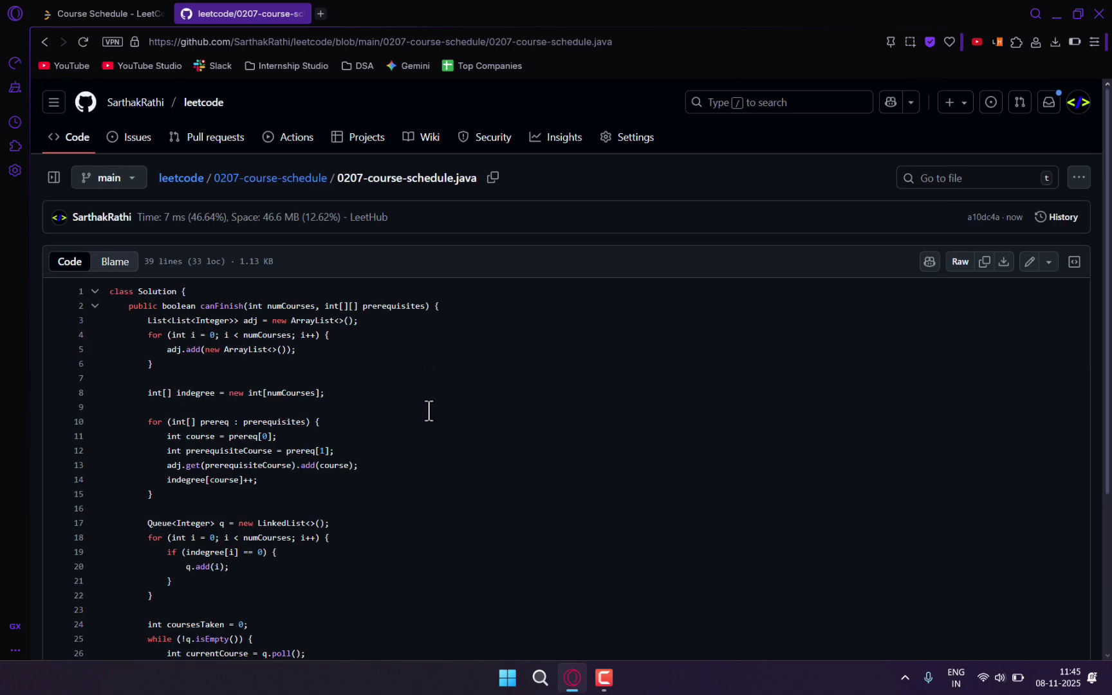